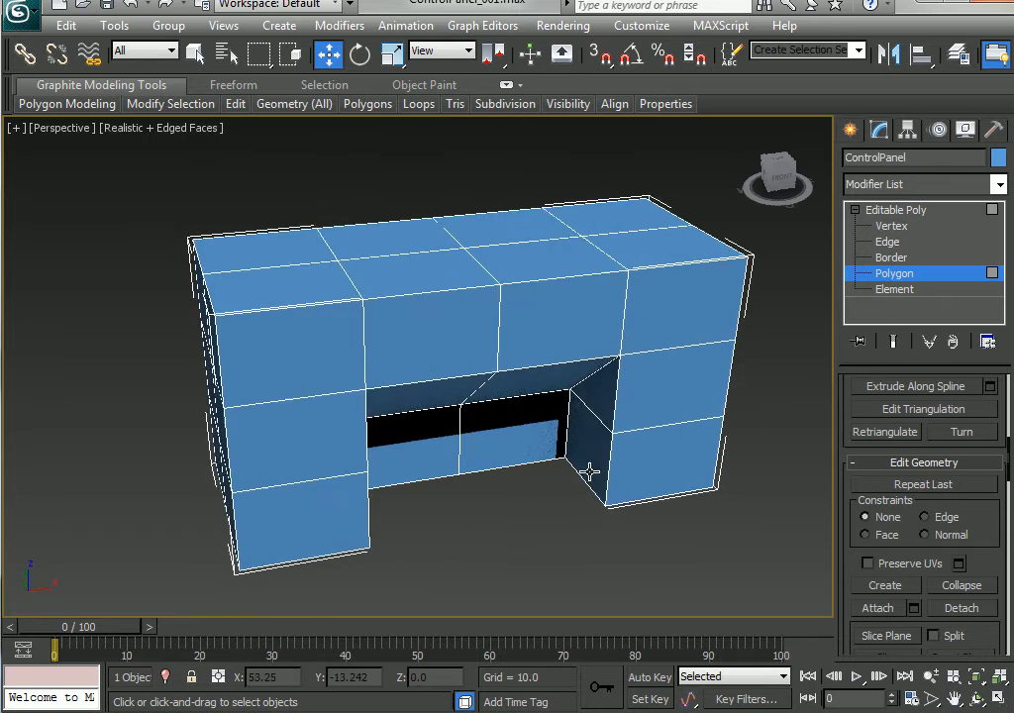
# Lower the five vertices along the top front edge to a height of about 89, sloping the front of the control panel
pyautogui.hotkey('alt', 'w')
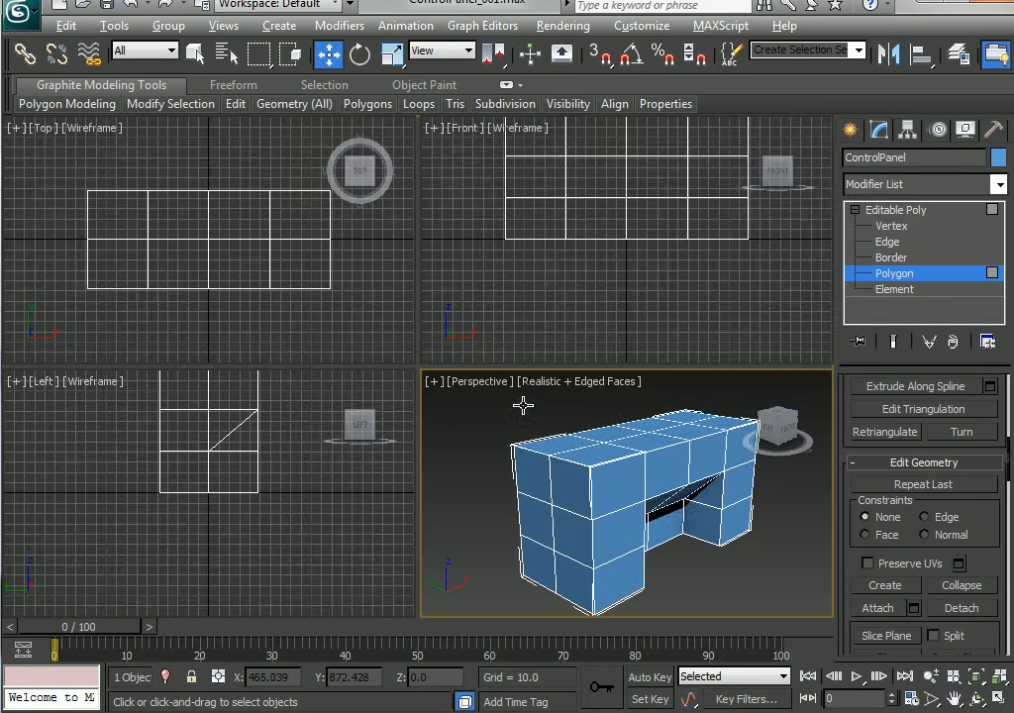
pyautogui.moveTo(285, 462); pyautogui.dragTo(228, 547, button='middle')
pyautogui.scroll(1, 273, 483)
pyautogui.scroll(1, 289, 523)
pyautogui.scroll(2, 210, 553)
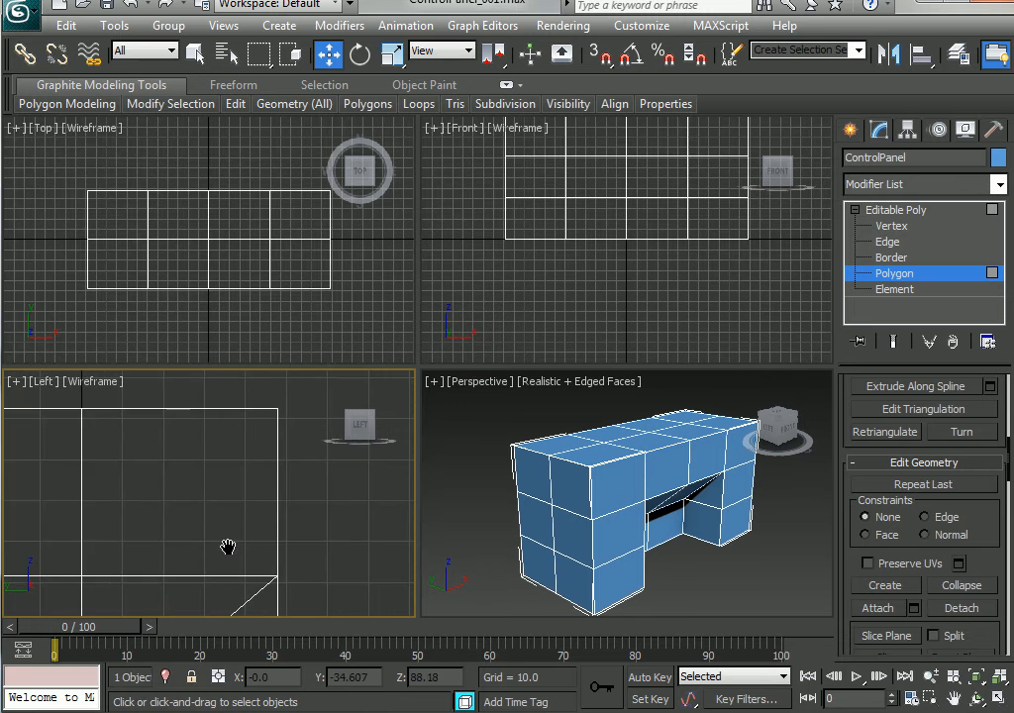
pyautogui.scroll(-1, 228, 548)
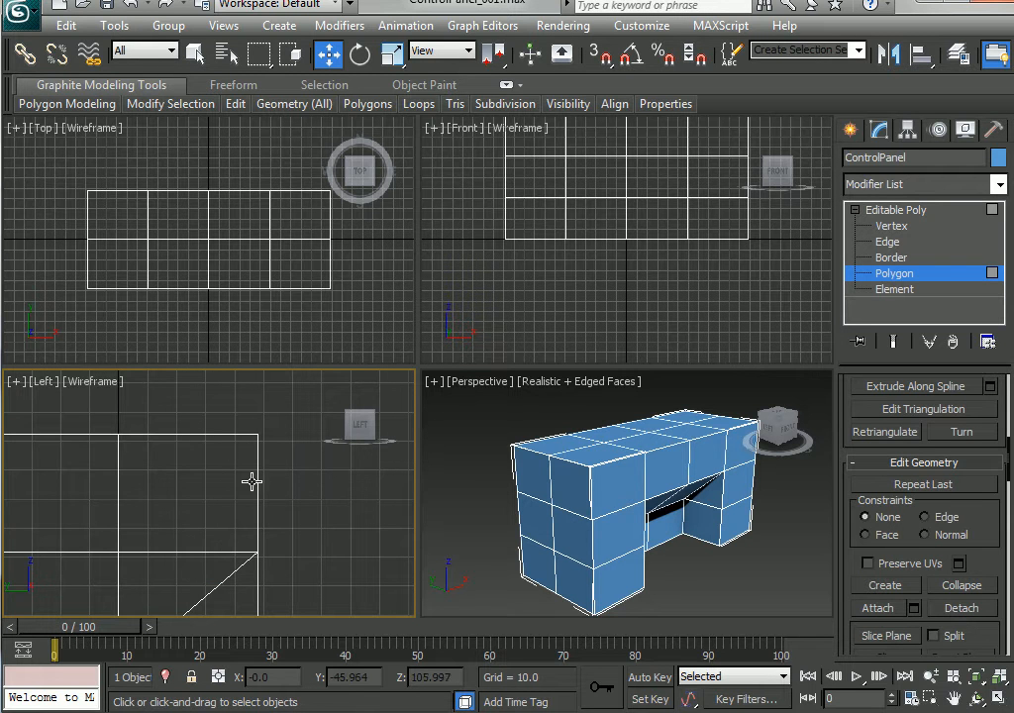
pyautogui.press('1')
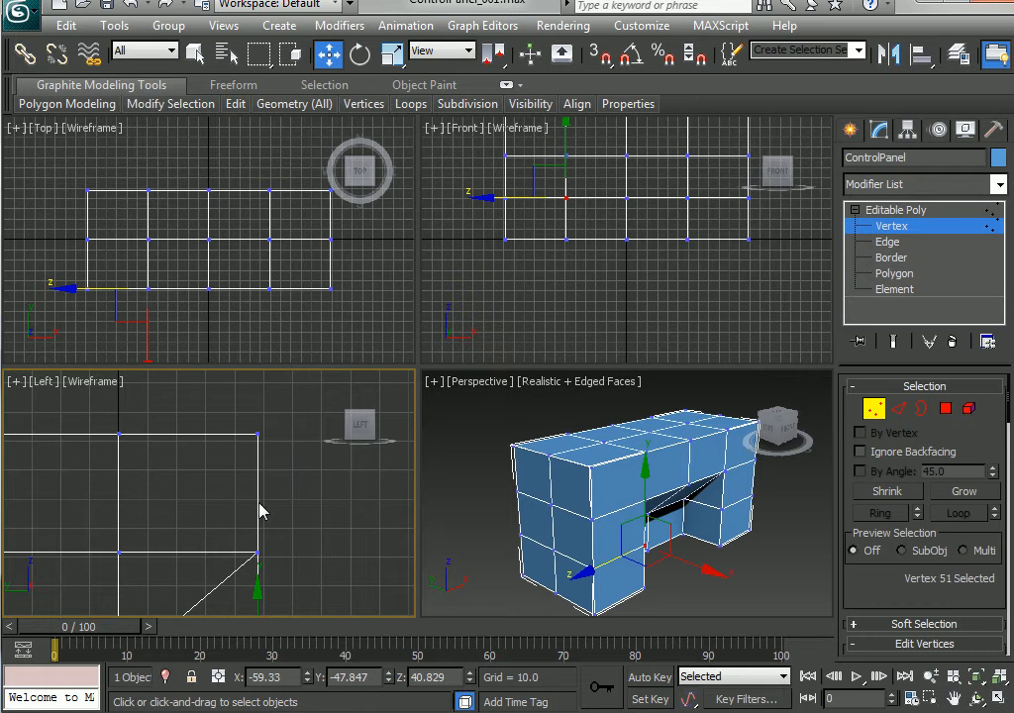
pyautogui.moveTo(273, 459); pyautogui.dragTo(264, 453)
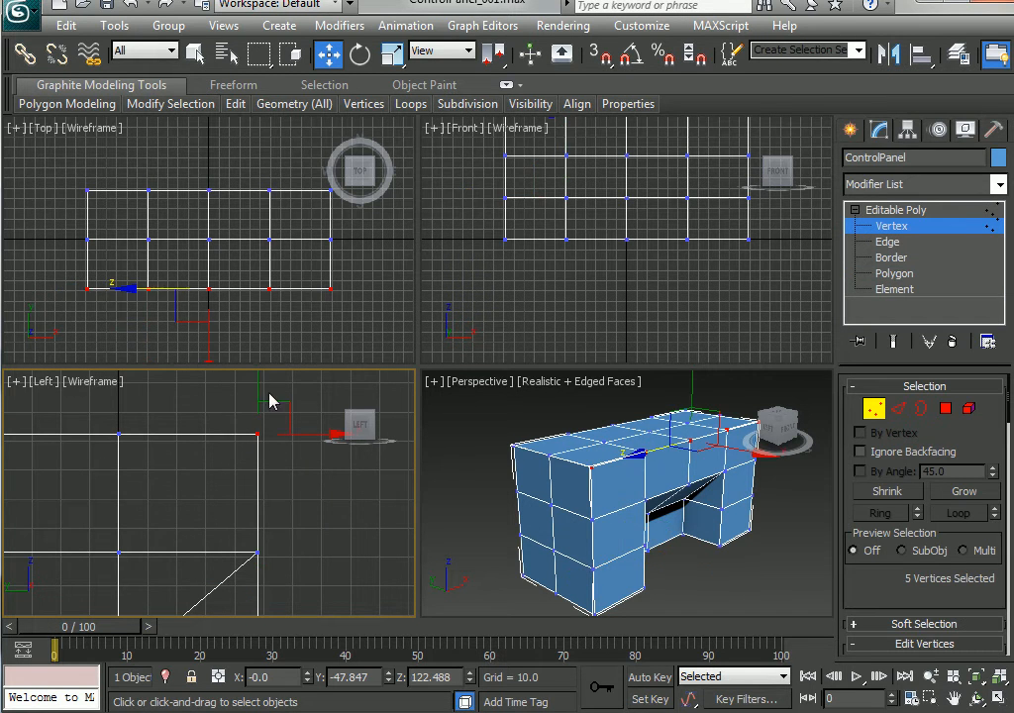
pyautogui.moveTo(280, 409); pyautogui.dragTo(280, 498)
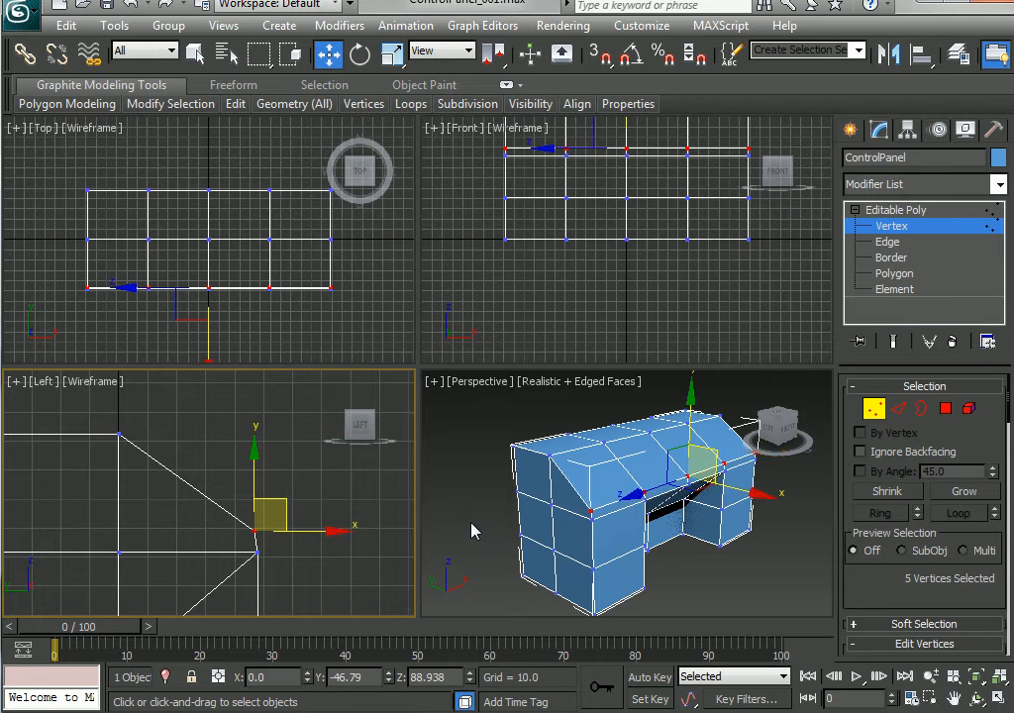
# Select three adjoining polygons of the sloped front, leaving out the right-hand one, and inset them as a group
pyautogui.keyDown('alt'); pyautogui.moveTo(475, 532); pyautogui.dragTo(733, 522, button='middle'); pyautogui.keyUp('alt')
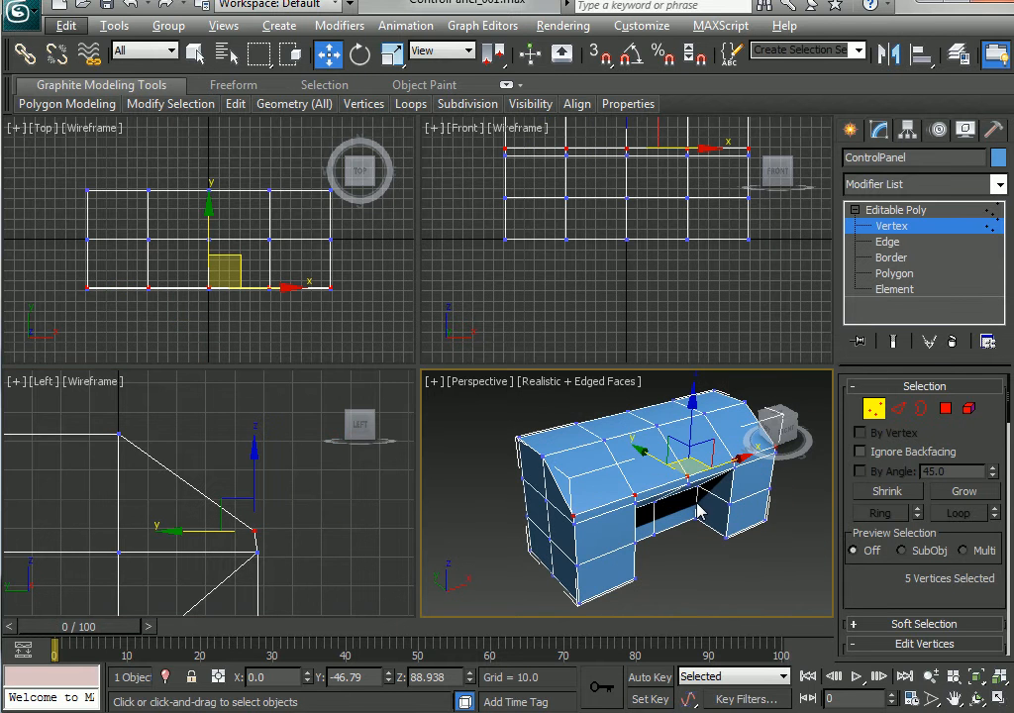
pyautogui.hotkey('alt', 'w')
pyautogui.keyDown('alt'); pyautogui.moveTo(589, 397); pyautogui.dragTo(574, 444, button='middle'); pyautogui.keyUp('alt')
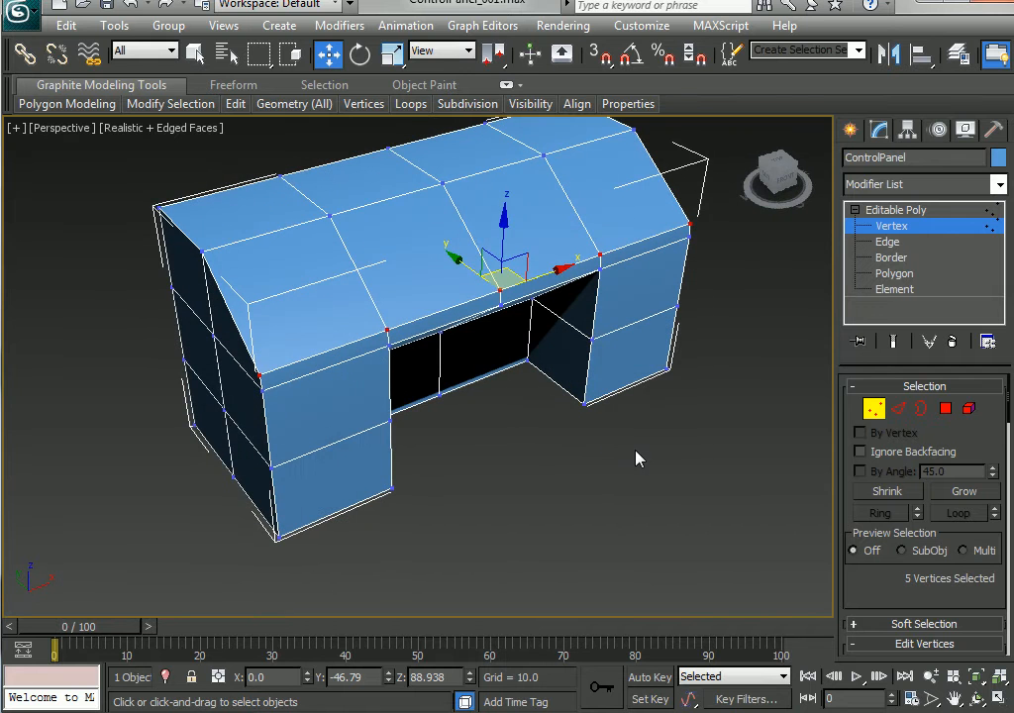
pyautogui.press('4')
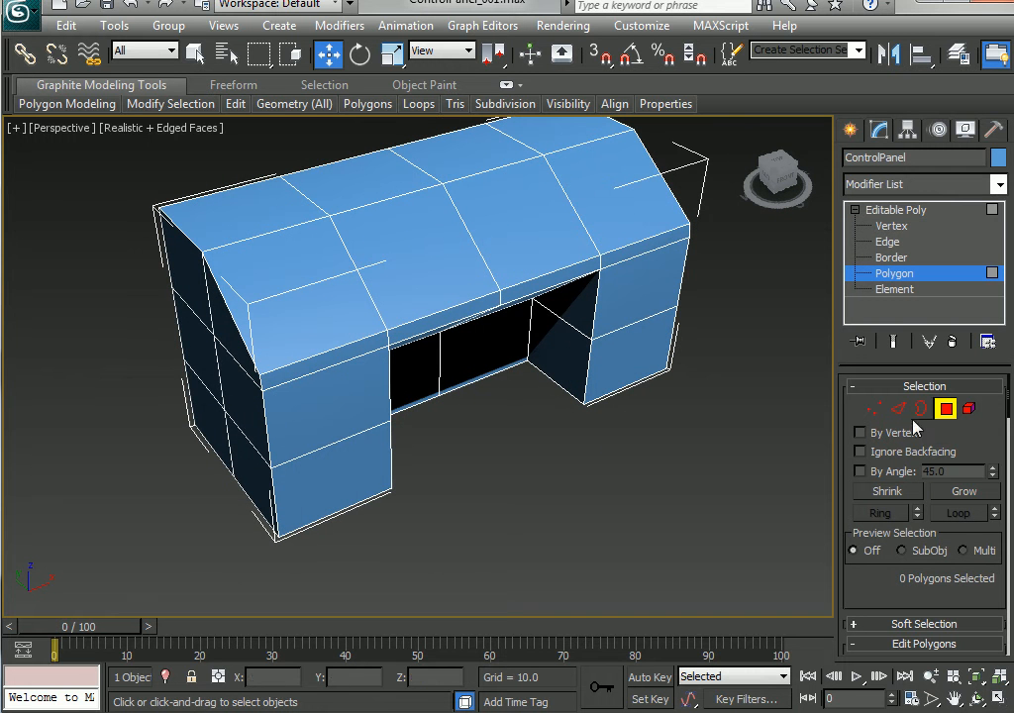
pyautogui.click(502, 217)
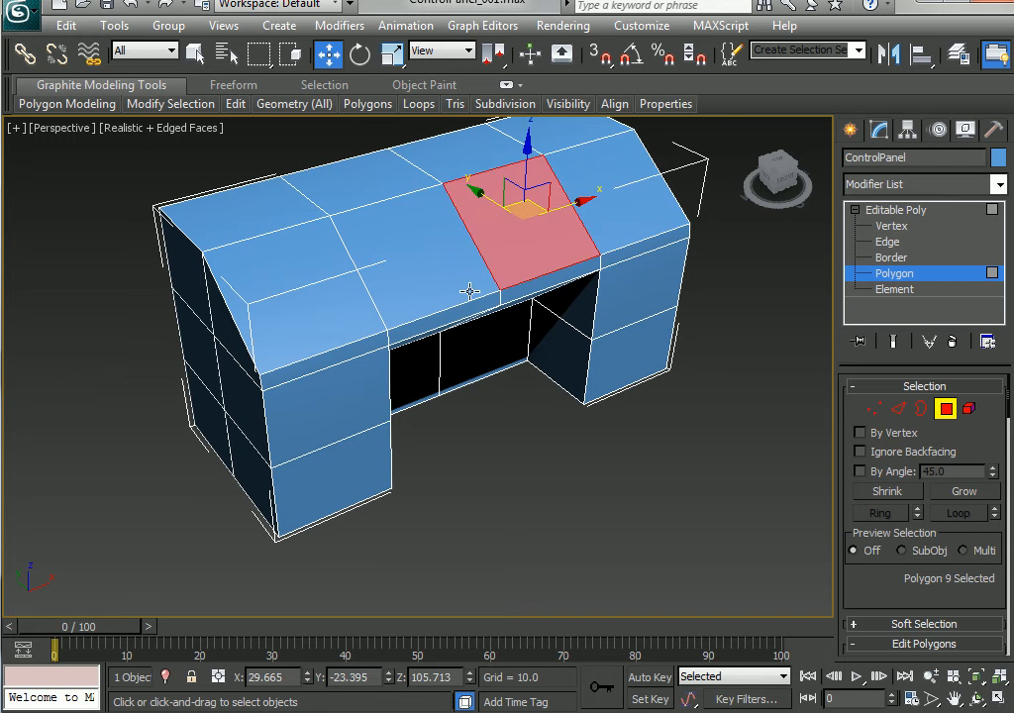
pyautogui.keyDown('ctrl'); pyautogui.click(396, 242); pyautogui.keyUp('ctrl')
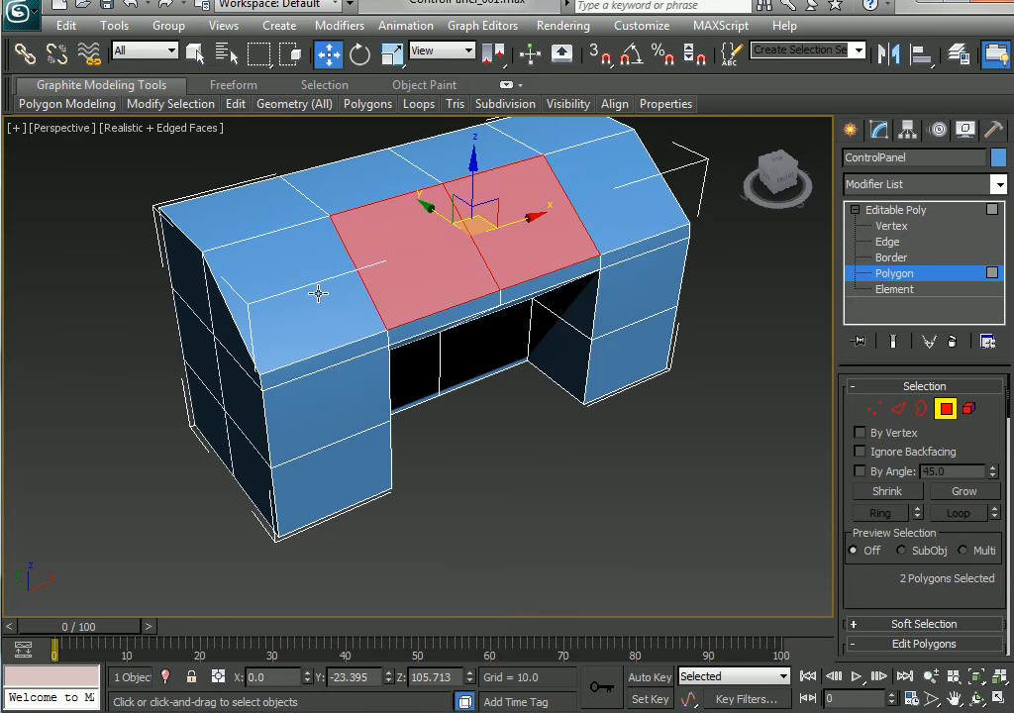
pyautogui.keyDown('ctrl'); pyautogui.click(317, 289); pyautogui.keyUp('ctrl')
pyautogui.press('z')
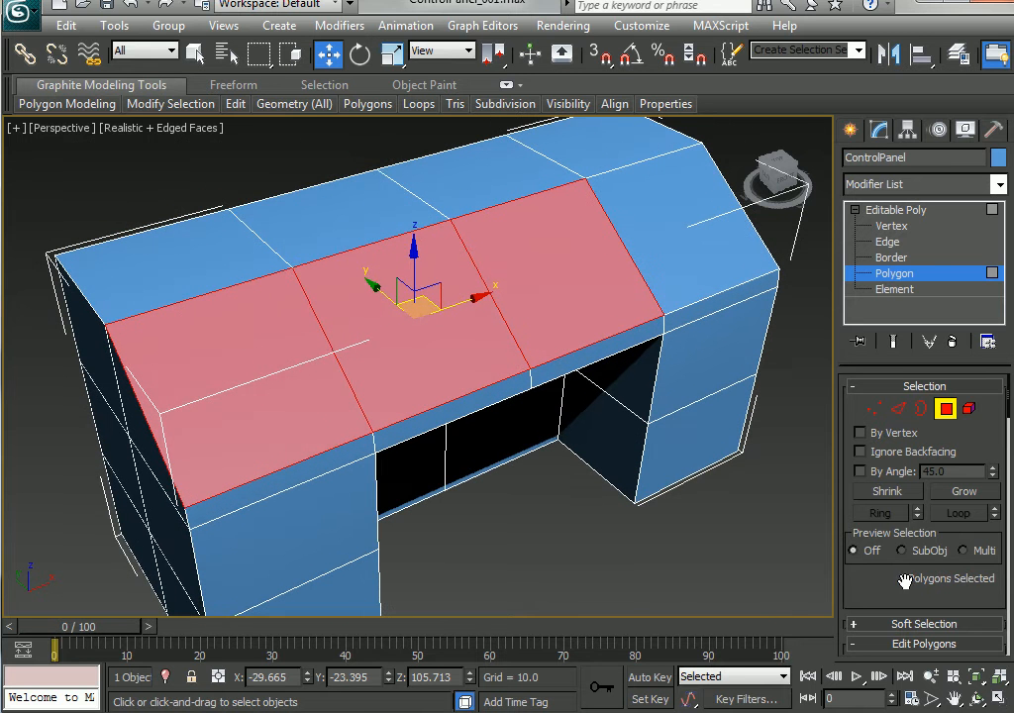
pyautogui.moveTo(872, 599); pyautogui.dragTo(877, 350)
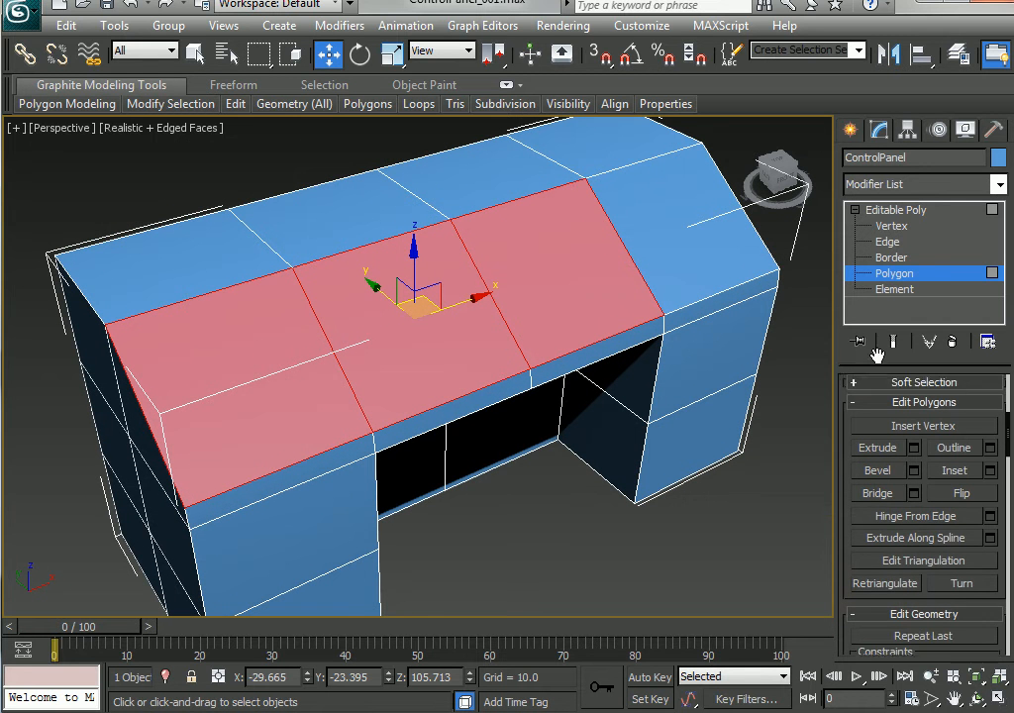
pyautogui.click(991, 461)
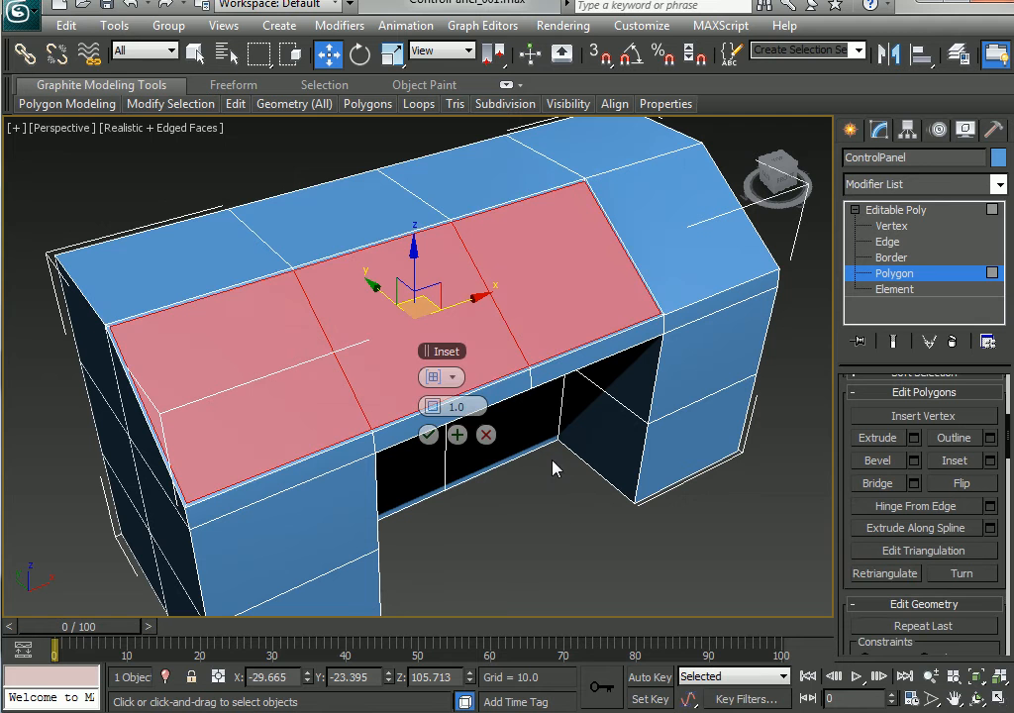
pyautogui.moveTo(428, 406); pyautogui.dragTo(427, 406)
pyautogui.click(428, 435)
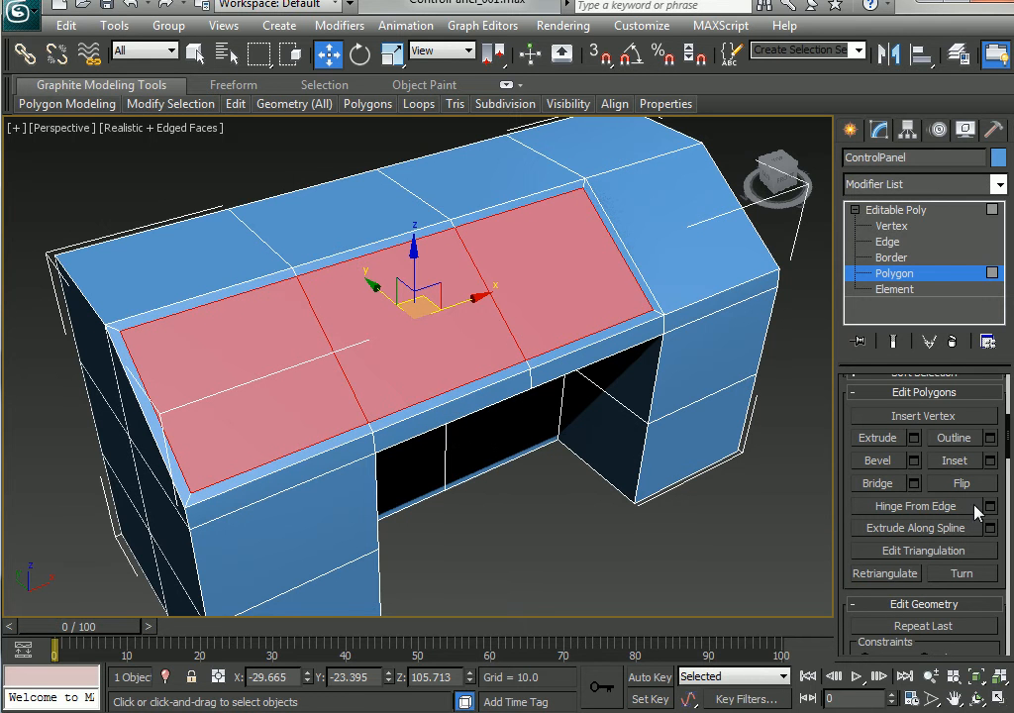
# Extrude the inset polygons inward with a negative height to form a recess in the sloped front
pyautogui.click(915, 439)
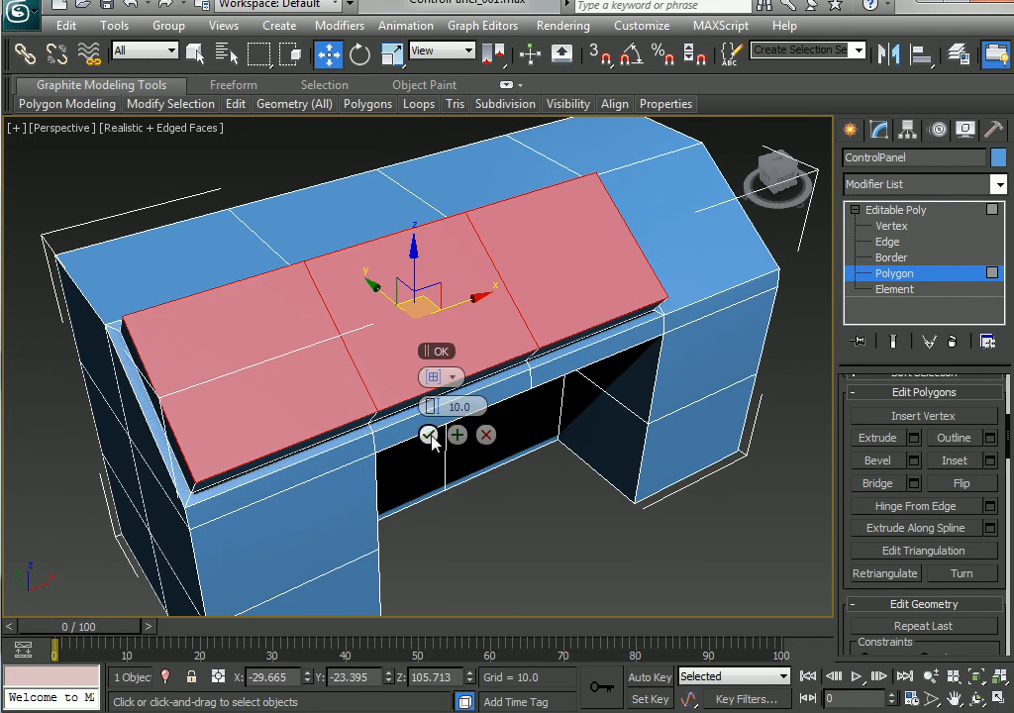
pyautogui.keyDown('alt'); pyautogui.moveTo(451, 510); pyautogui.dragTo(441, 421, button='middle'); pyautogui.keyUp('alt')
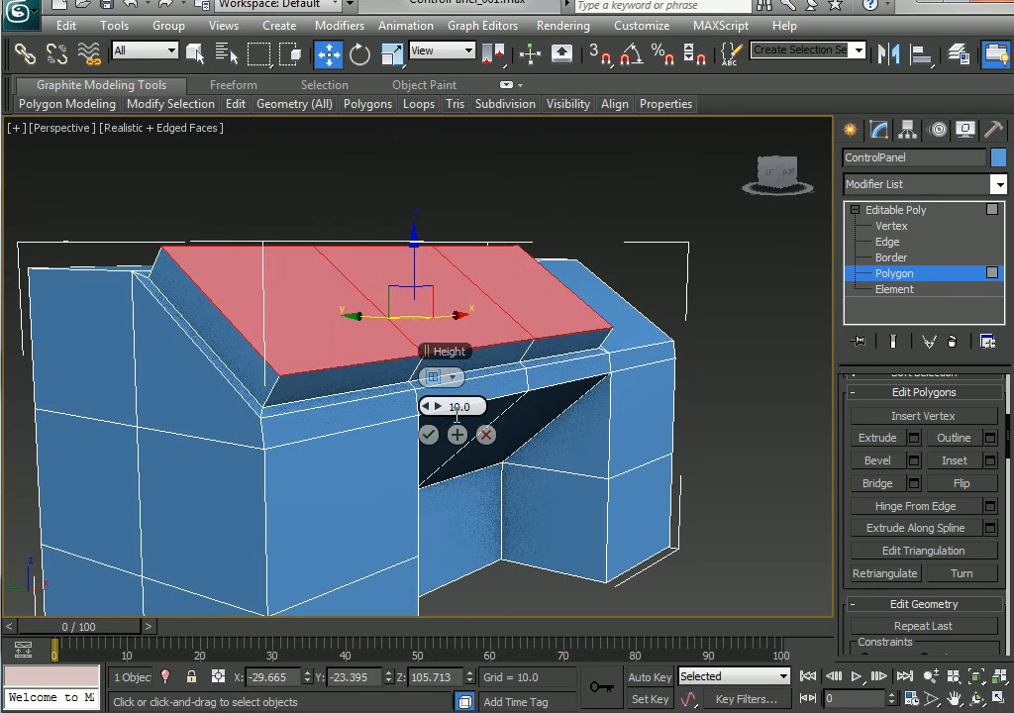
pyautogui.moveTo(436, 407); pyautogui.dragTo(329, 407)
pyautogui.moveTo(426, 404); pyautogui.dragTo(441, 433)
pyautogui.click(431, 435)
# Flatten the selected recess floor polygons with Make Planar along the Z axis
pyautogui.hotkey('alt', 'w')
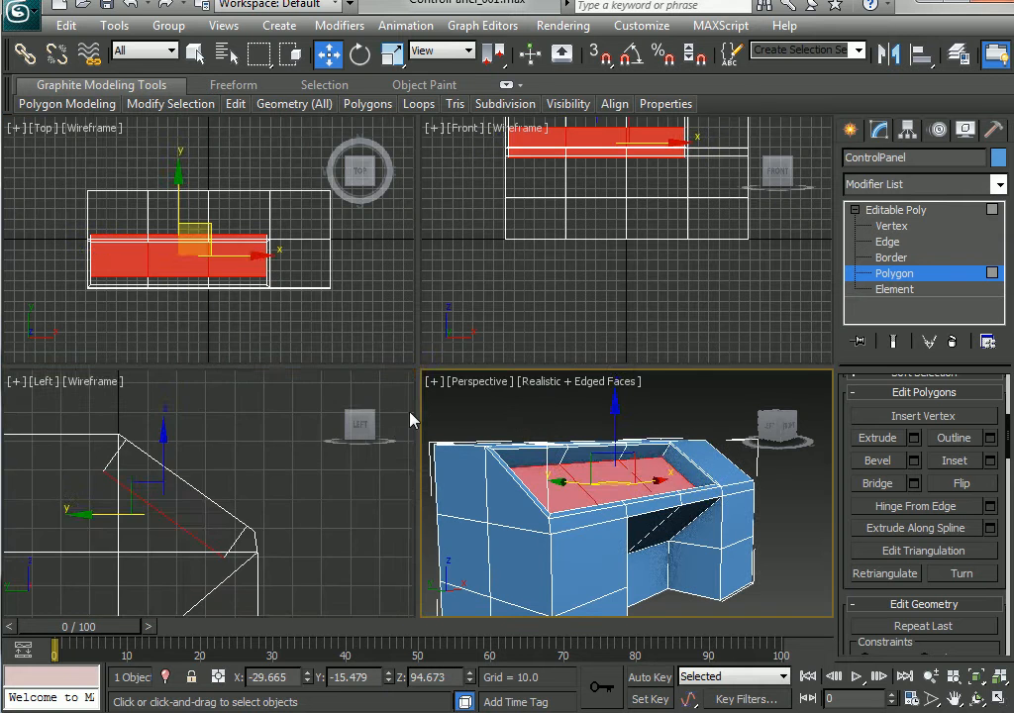
pyautogui.moveTo(234, 511); pyautogui.dragTo(275, 516, button='middle')
pyautogui.scroll(-1, 249, 505)
pyautogui.scroll(1, 274, 516)
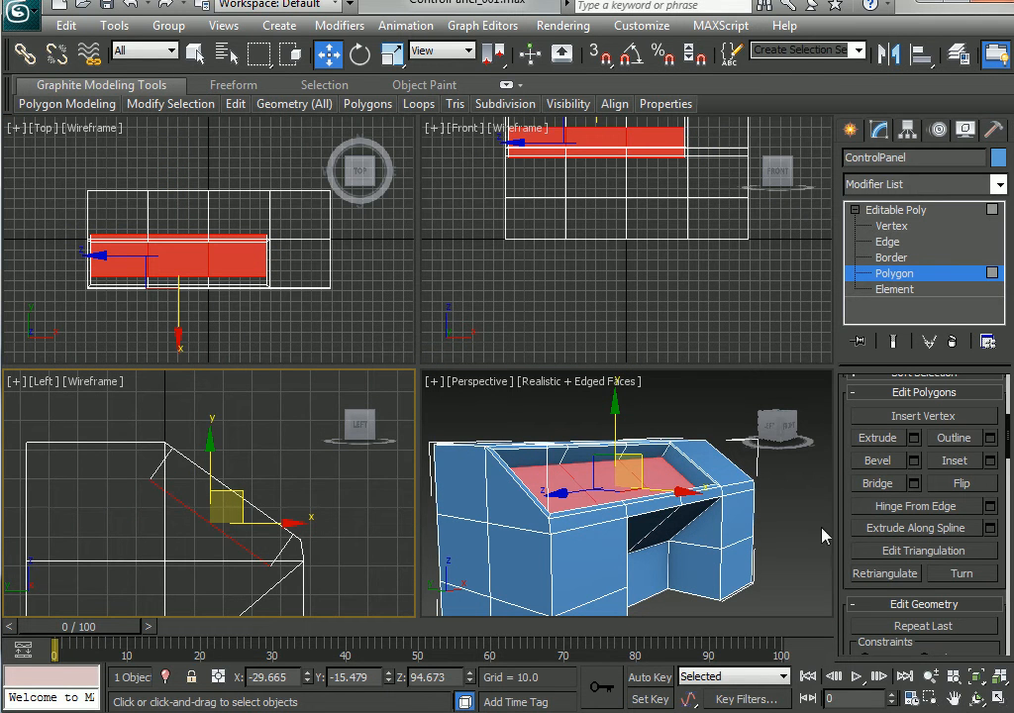
pyautogui.moveTo(841, 525); pyautogui.dragTo(859, 301)
pyautogui.moveTo(848, 575); pyautogui.dragTo(843, 443)
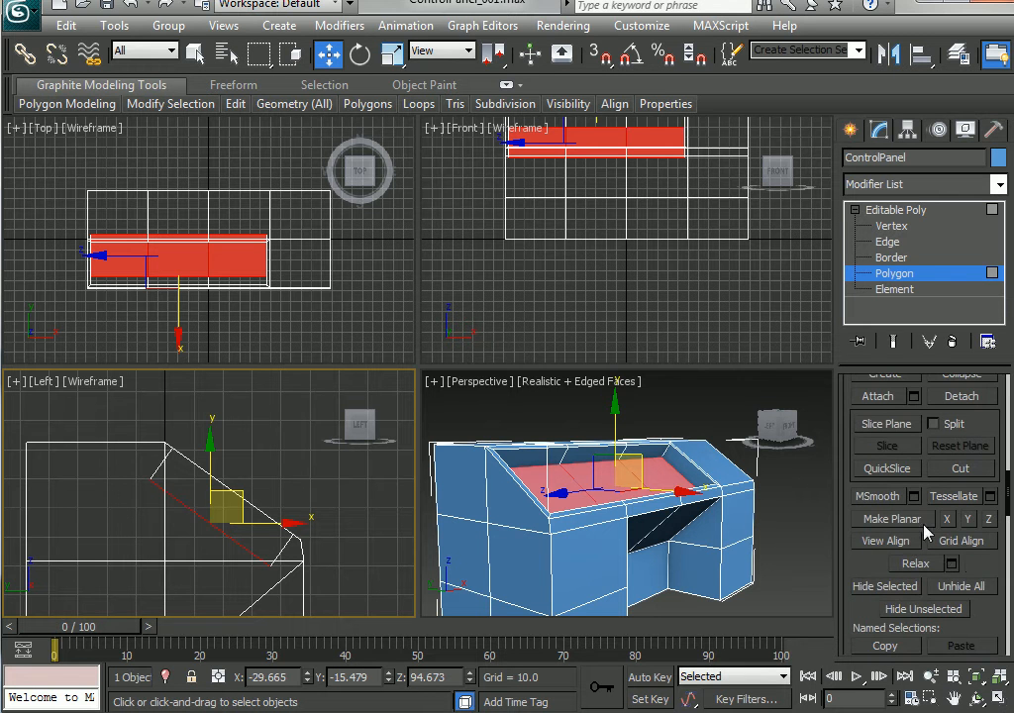
pyautogui.click(988, 520)
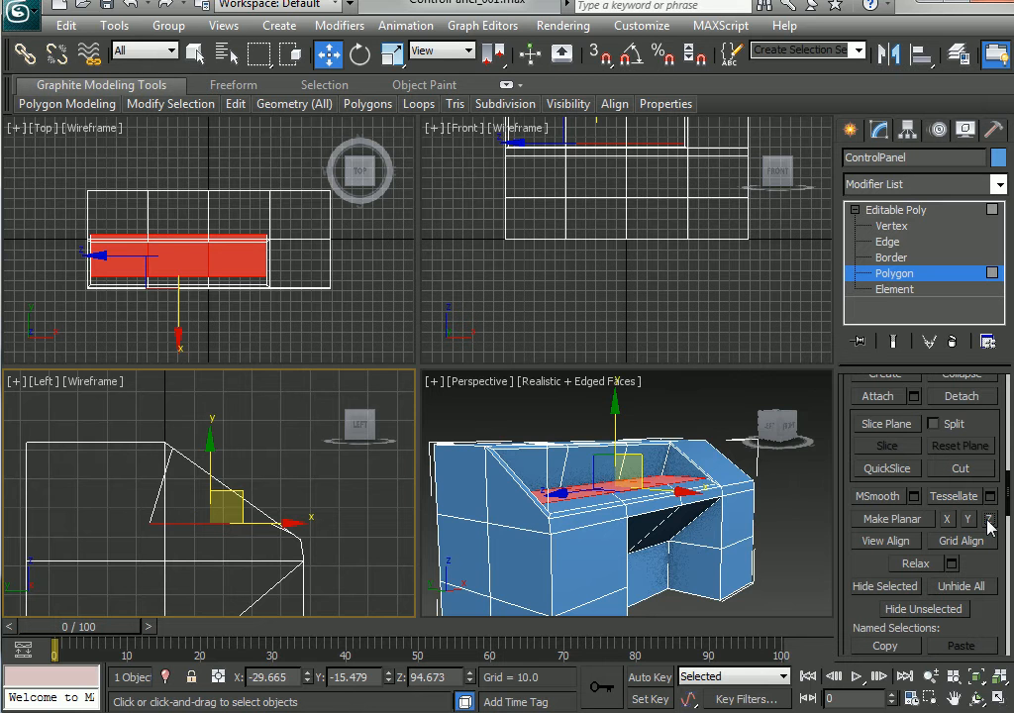
# Move the recess floor down to Z about 88.2 and forward to Y about -23, just inside the front lip
pyautogui.scroll(3, 701, 505)
pyautogui.keyDown('alt'); pyautogui.moveTo(658, 495); pyautogui.dragTo(724, 511, button='middle'); pyautogui.keyUp('alt')
pyautogui.click(227, 495)
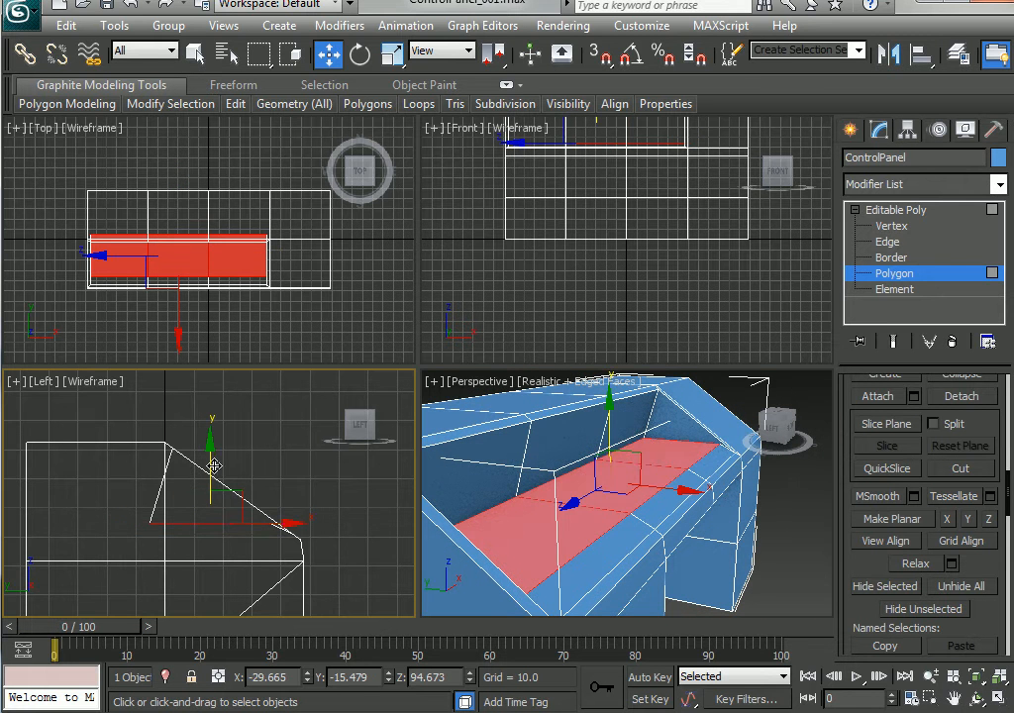
pyautogui.moveTo(212, 463); pyautogui.dragTo(216, 485)
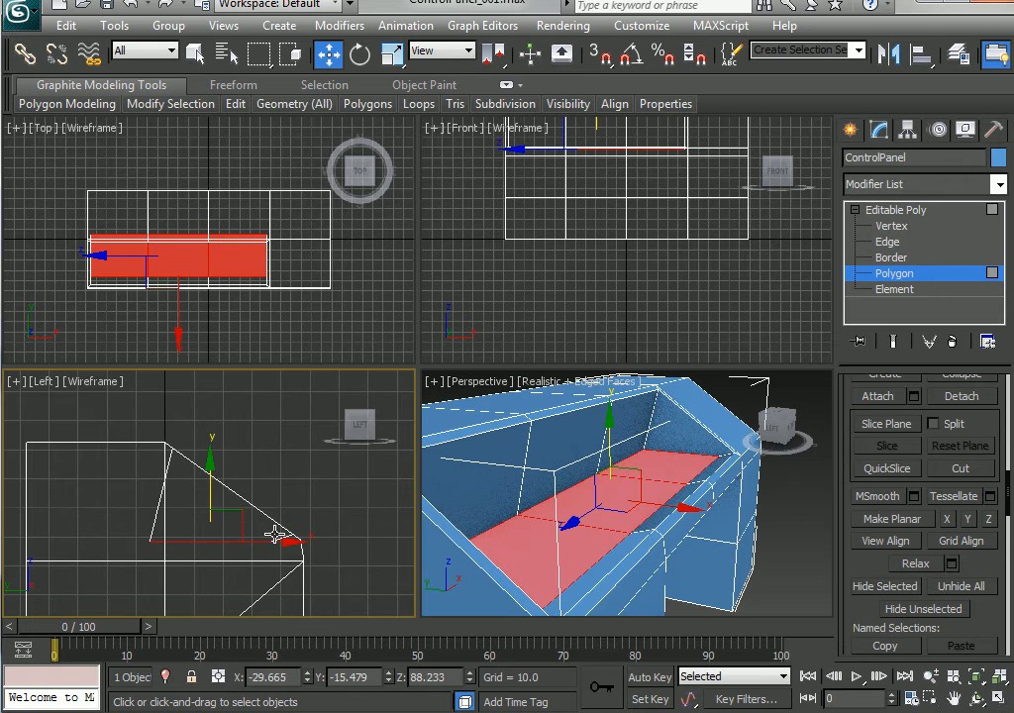
pyautogui.moveTo(281, 544); pyautogui.dragTo(301, 544)
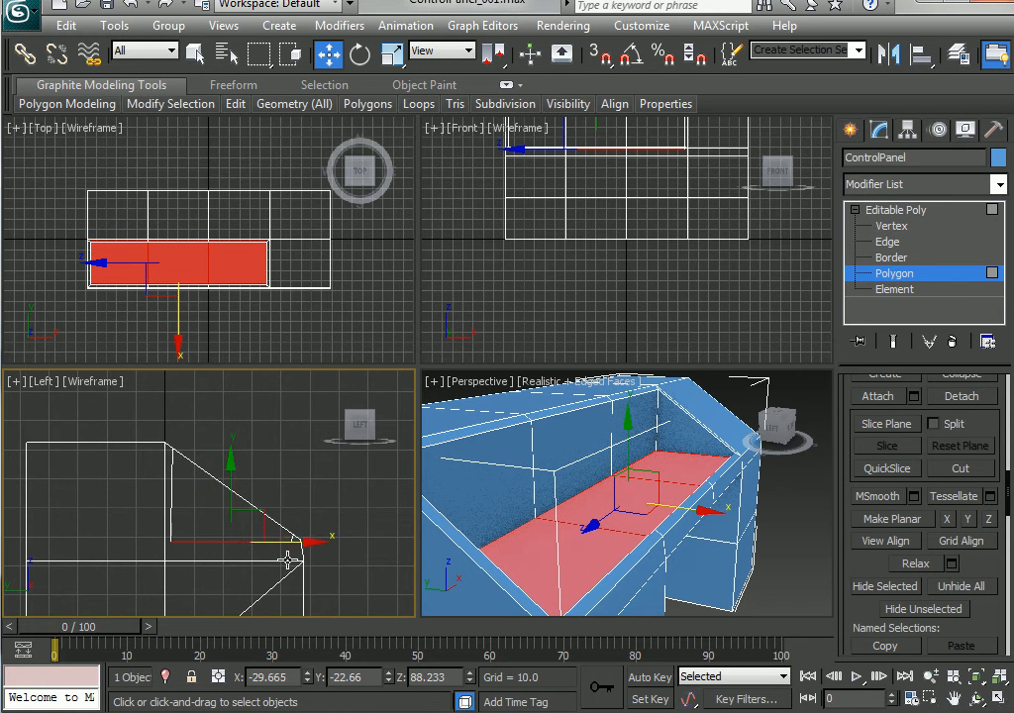
pyautogui.moveTo(298, 542); pyautogui.dragTo(282, 527, button='middle')
pyautogui.scroll(2, 282, 527)
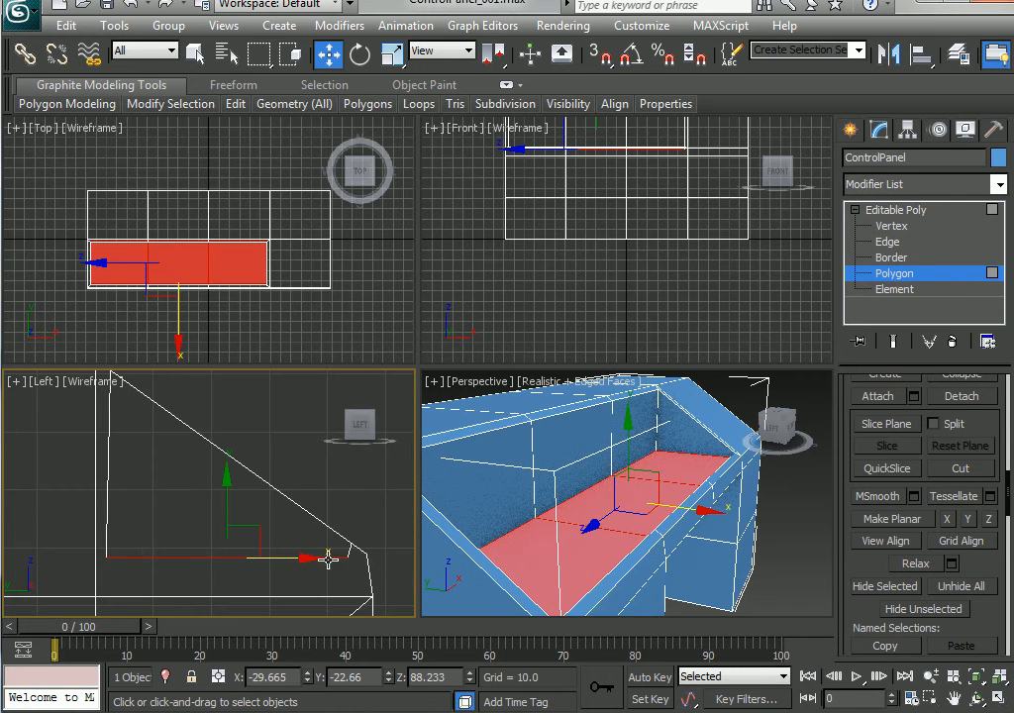
pyautogui.moveTo(295, 558); pyautogui.dragTo(297, 554)
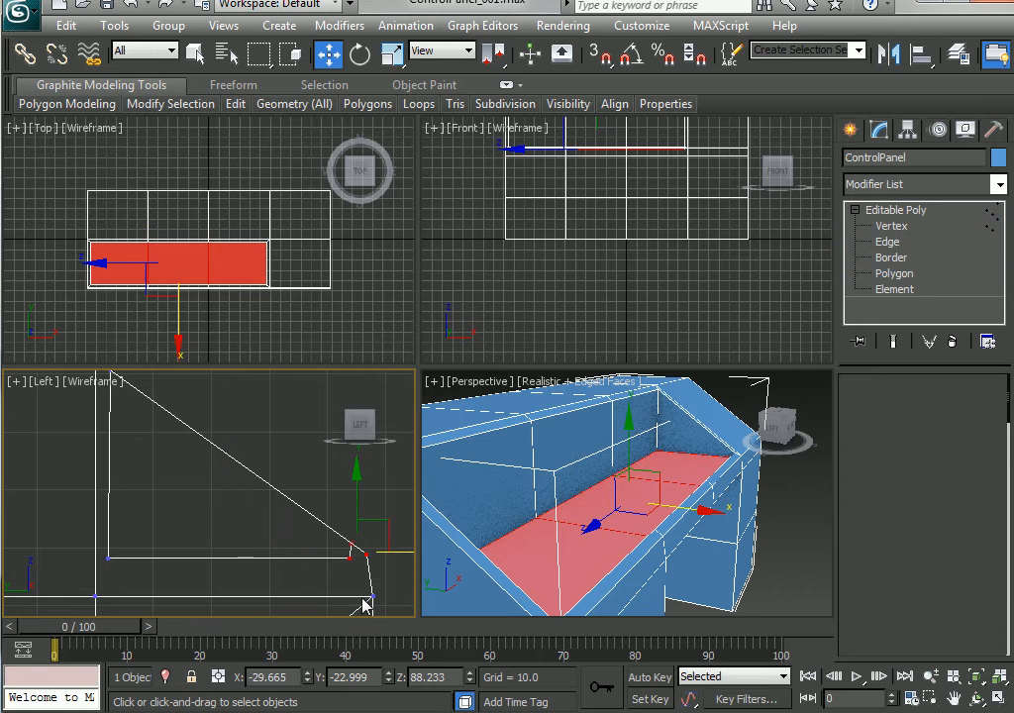
# Move the front row of recess floor vertices back from the front lip
pyautogui.press('1')
pyautogui.moveTo(356, 560)
pyautogui.mouseDown()
pyautogui.moveTo(375, 556)
pyautogui.moveTo(368, 561)
pyautogui.mouseUp()
pyautogui.keyDown('alt'); pyautogui.moveTo(720, 539); pyautogui.dragTo(686, 535, button='middle'); pyautogui.keyUp('alt')
# Select the eight vertices of the recess's back wall and align them with Make Planar along the Y axis
pyautogui.moveTo(148, 500); pyautogui.dragTo(201, 531, button='middle')
pyautogui.moveTo(180, 420); pyautogui.dragTo(163, 610)
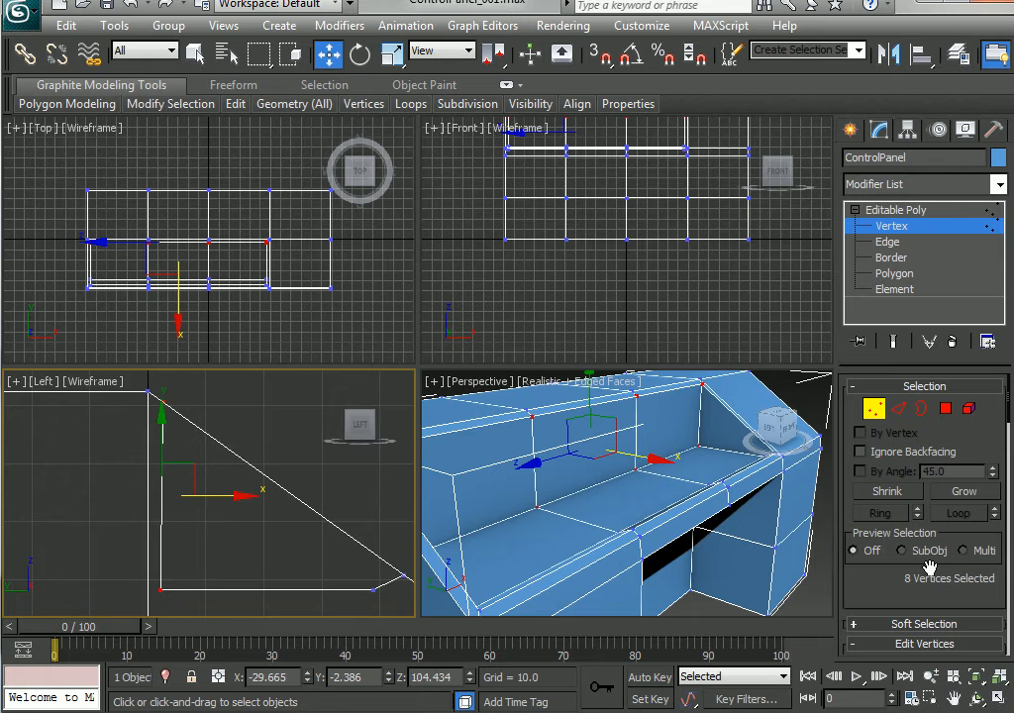
pyautogui.moveTo(902, 600); pyautogui.dragTo(921, 241)
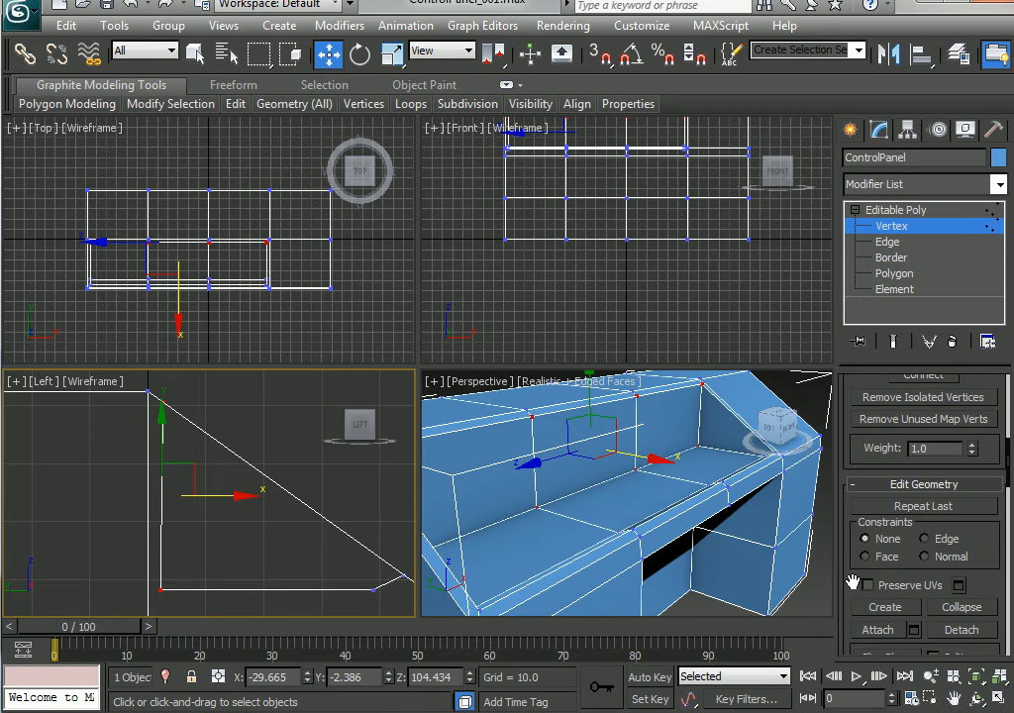
pyautogui.moveTo(853, 582); pyautogui.dragTo(862, 346)
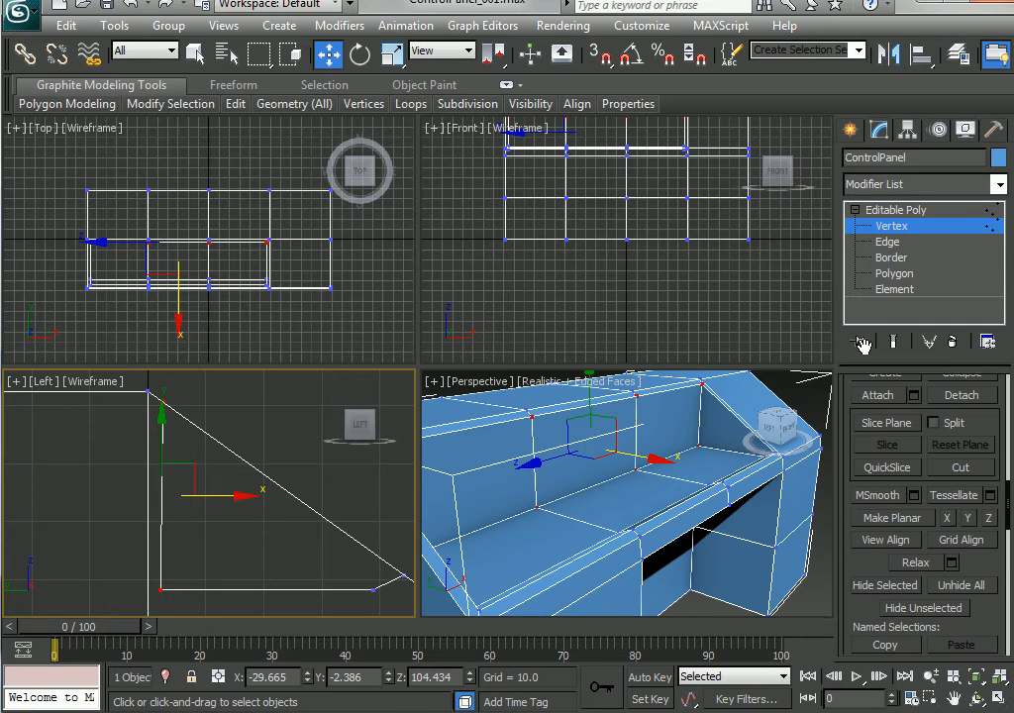
pyautogui.click(968, 519)
# Examine the reshaped recess and the right side of the control panel from several angles
pyautogui.keyDown('alt'); pyautogui.moveTo(683, 540); pyautogui.dragTo(569, 406, button='middle'); pyautogui.keyUp('alt')
pyautogui.scroll(-2, 697, 537)
pyautogui.hotkey('alt', 'w')
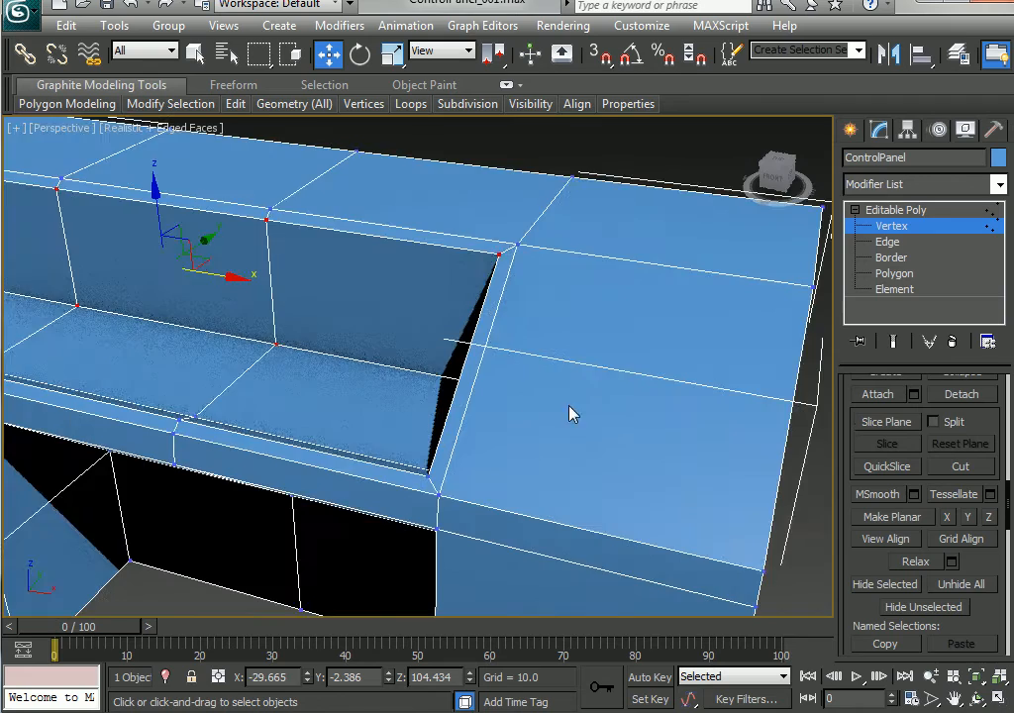
pyautogui.scroll(-3, 568, 405)
pyautogui.moveTo(503, 415); pyautogui.dragTo(516, 416, button='middle')
pyautogui.keyDown('alt'); pyautogui.moveTo(345, 456); pyautogui.dragTo(567, 444, button='middle'); pyautogui.keyUp('alt')
pyautogui.keyDown('alt'); pyautogui.moveTo(499, 428); pyautogui.dragTo(376, 328, button='middle'); pyautogui.keyUp('alt')
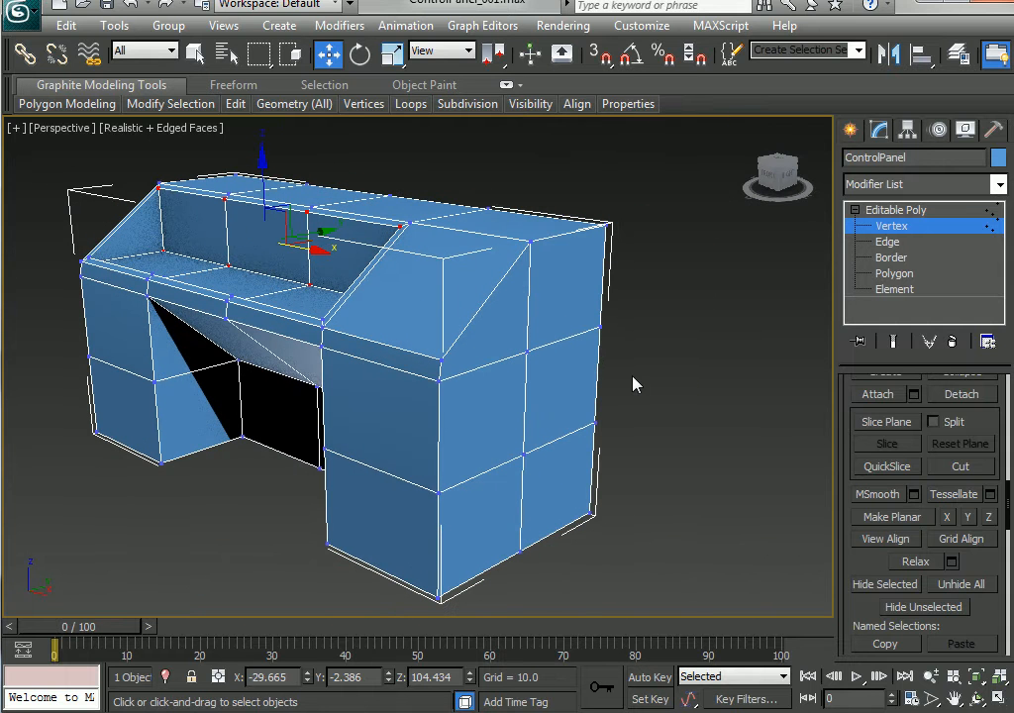
pyautogui.press('2')
pyautogui.click(547, 234)
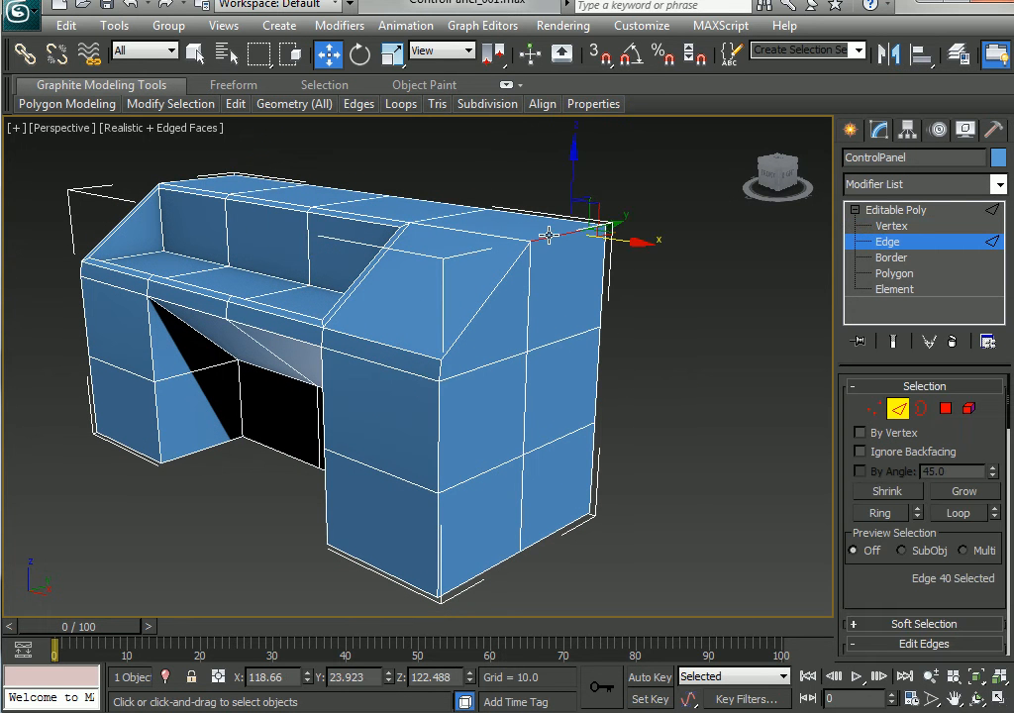
pyautogui.keyDown('ctrl'); pyautogui.click(495, 298); pyautogui.keyUp('ctrl')
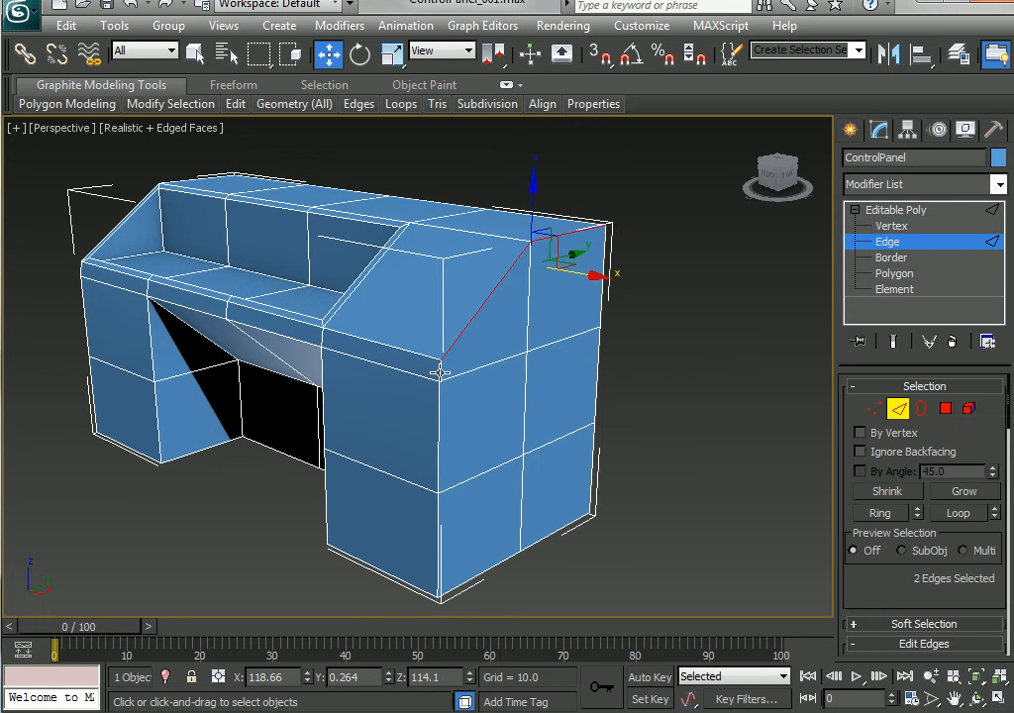
pyautogui.keyDown('ctrl'); pyautogui.click(438, 410); pyautogui.keyUp('ctrl')
pyautogui.keyDown('ctrl'); pyautogui.click(439, 533); pyautogui.keyUp('ctrl')
pyautogui.keyDown('ctrl'); pyautogui.click(579, 502); pyautogui.keyUp('ctrl')
pyautogui.keyDown('alt'); pyautogui.moveTo(580, 502); pyautogui.dragTo(630, 480, button='middle'); pyautogui.keyUp('alt')
pyautogui.click(689, 496)
pyautogui.keyDown('alt'); pyautogui.moveTo(688, 495); pyautogui.dragTo(547, 481, button='middle'); pyautogui.keyUp('alt')
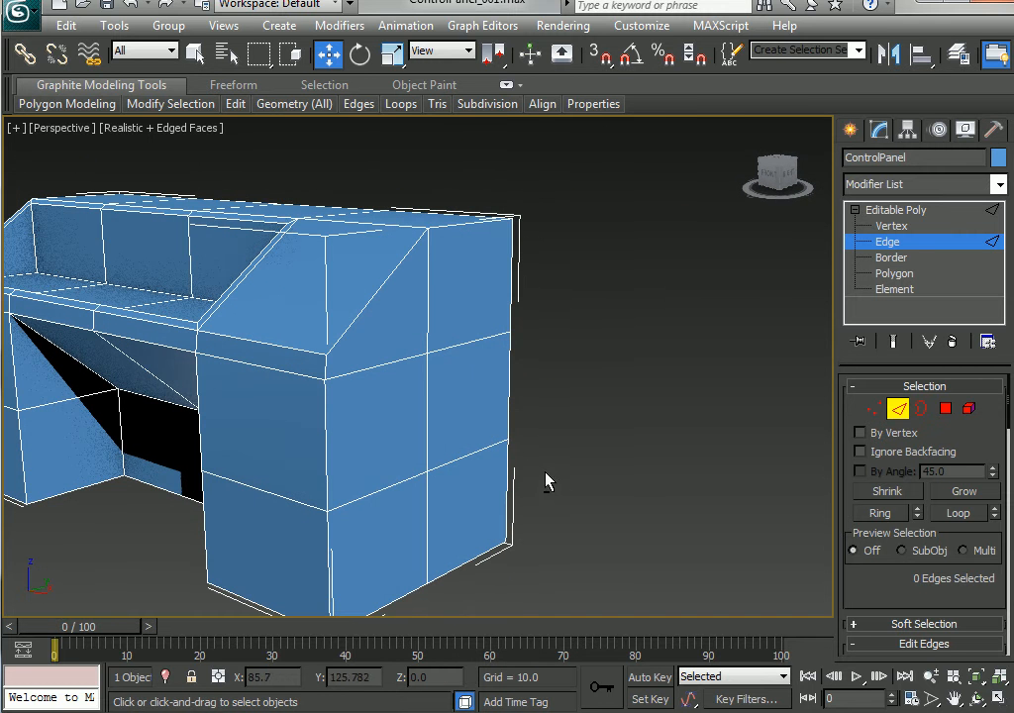
# Select the continuous run of five edges up the desk's front right corner, along the slope and across the top right side
pyautogui.click(330, 542)
pyautogui.click(957, 513)
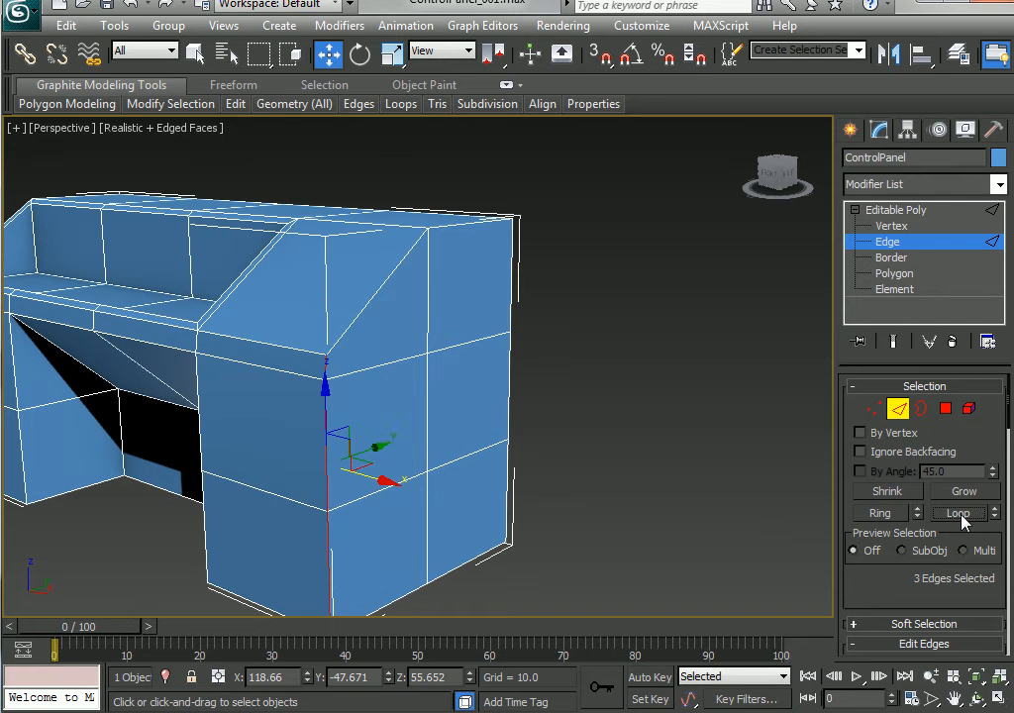
pyautogui.keyDown('alt'); pyautogui.moveTo(426, 346); pyautogui.dragTo(335, 370, button='middle'); pyautogui.keyUp('alt')
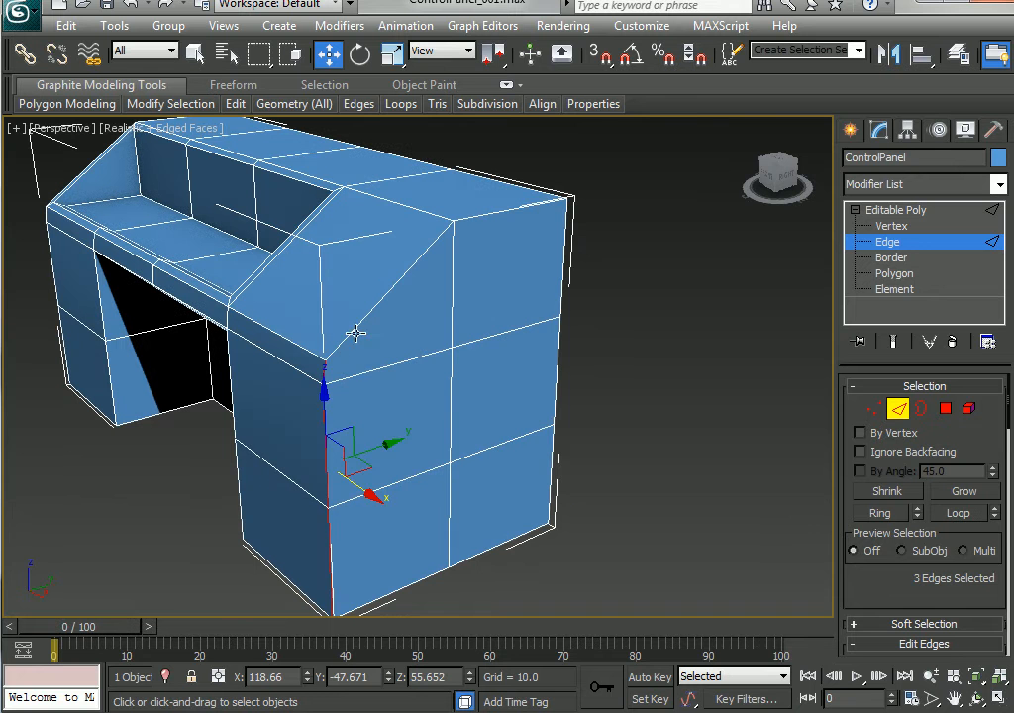
pyautogui.keyDown('ctrl'); pyautogui.click(356, 334); pyautogui.keyUp('ctrl')
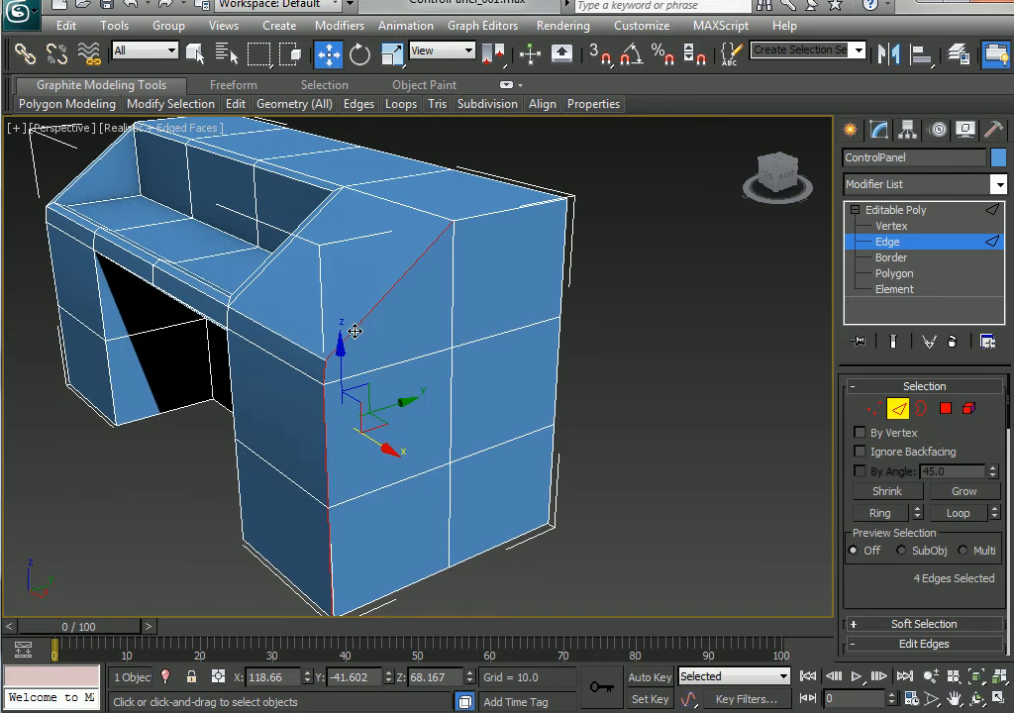
pyautogui.click(957, 513)
pyautogui.keyDown('alt'); pyautogui.moveTo(529, 258); pyautogui.dragTo(514, 327, button='middle'); pyautogui.keyUp('alt')
pyautogui.scroll(2, 572, 260)
pyautogui.moveTo(464, 374); pyautogui.dragTo(582, 340, button='middle')
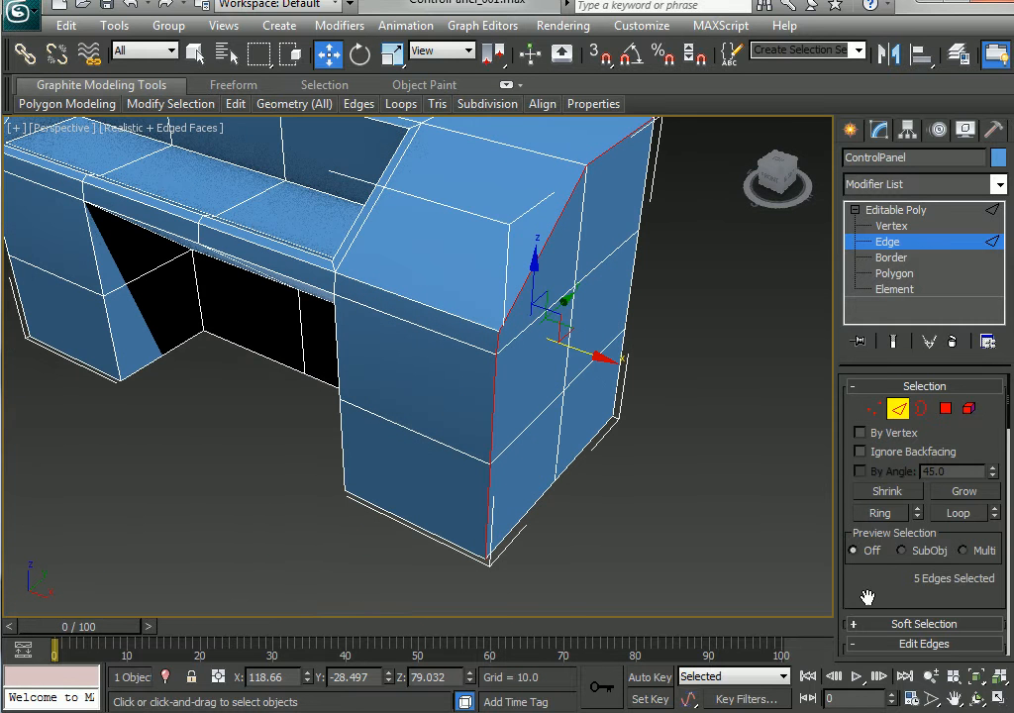
# Chamfer the selected edges with an amount of 4.567 and 1 segment, leaving the open chamfer option off
pyautogui.moveTo(886, 580); pyautogui.dragTo(905, 353)
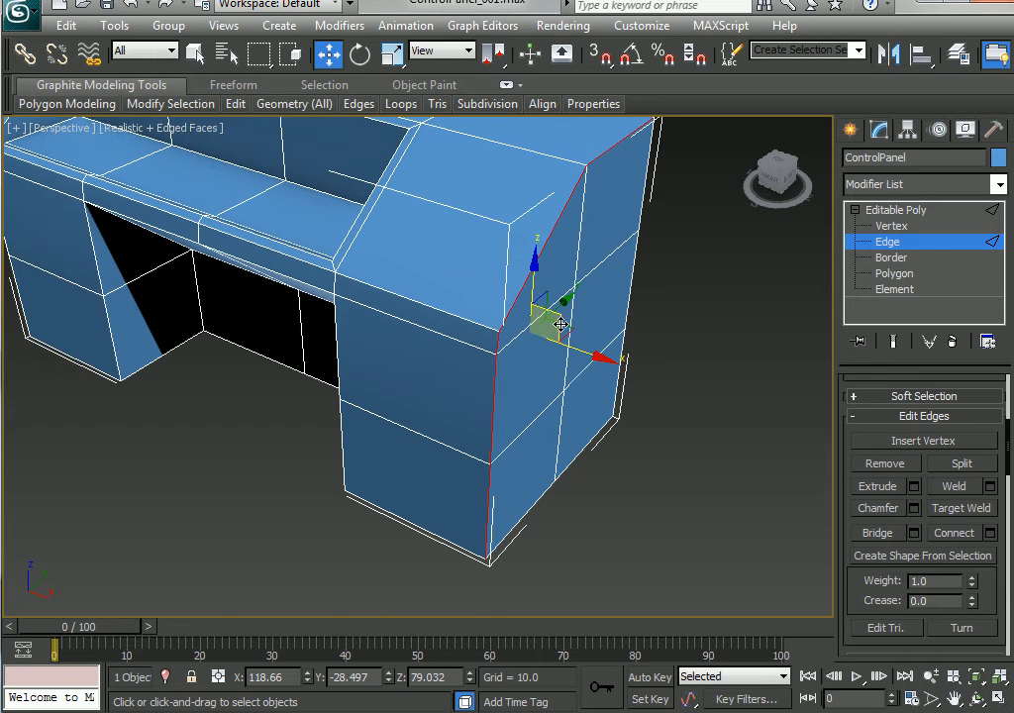
pyautogui.moveTo(560, 323); pyautogui.dragTo(454, 389, button='middle')
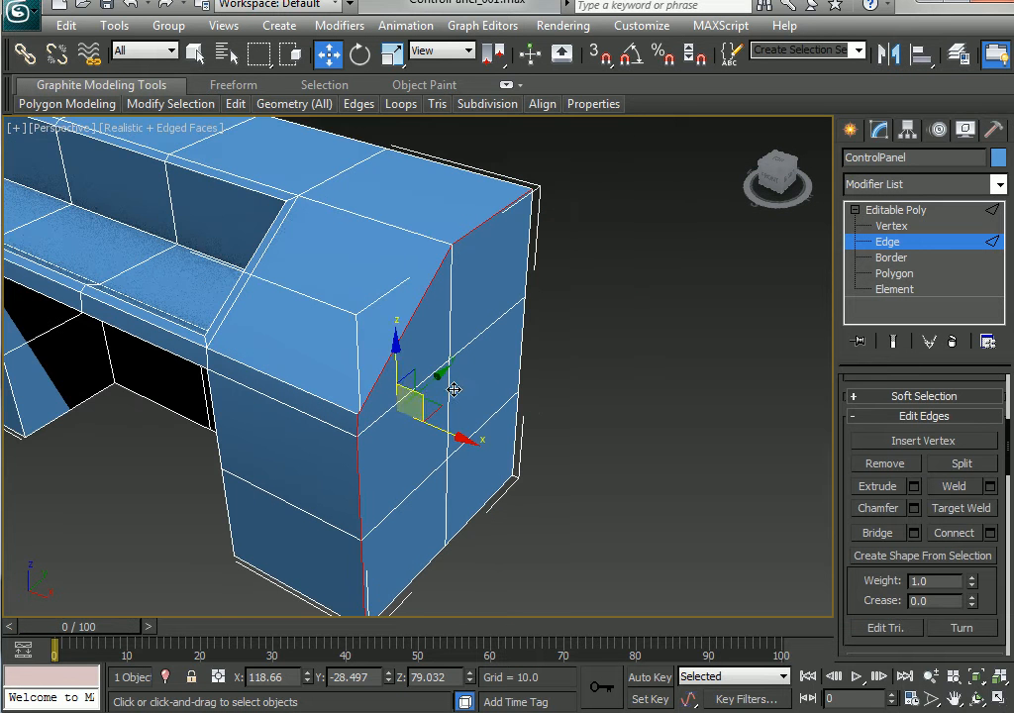
pyautogui.click(912, 510)
pyautogui.moveTo(437, 412); pyautogui.dragTo(470, 436)
pyautogui.moveTo(445, 378)
pyautogui.mouseDown()
pyautogui.moveTo(461, 346)
pyautogui.moveTo(461, 387)
pyautogui.mouseUp()
pyautogui.keyDown('alt'); pyautogui.moveTo(620, 507); pyautogui.dragTo(635, 487, button='middle'); pyautogui.keyUp('alt')
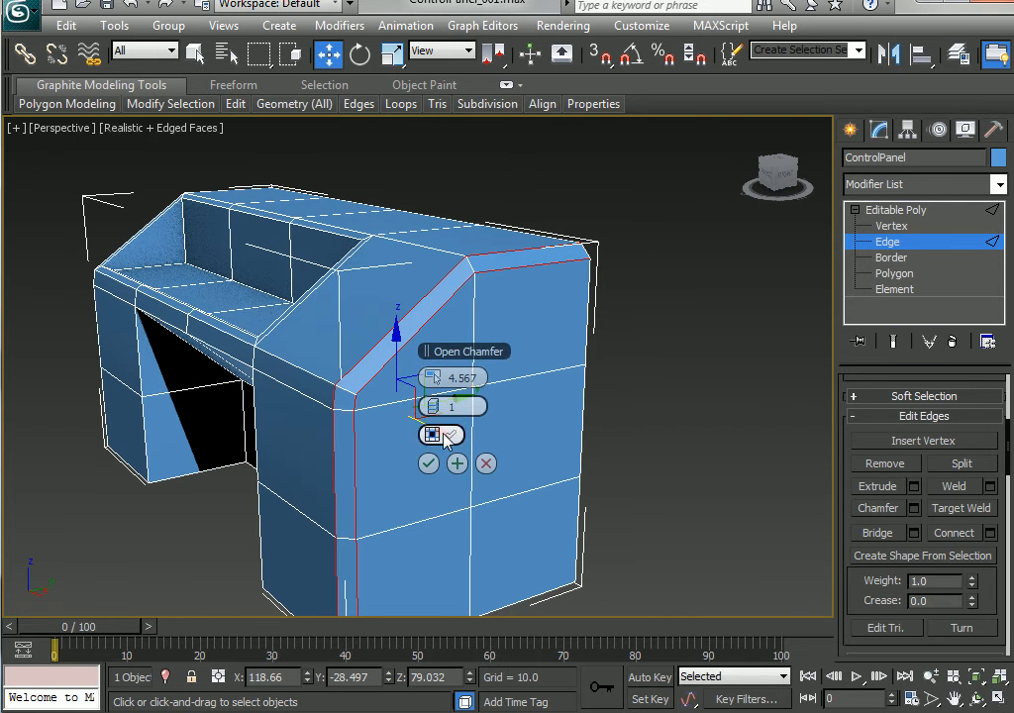
pyautogui.click(440, 406)
pyautogui.keyDown('alt'); pyautogui.moveTo(512, 448); pyautogui.dragTo(592, 561, button='middle'); pyautogui.keyUp('alt')
pyautogui.click(428, 407)
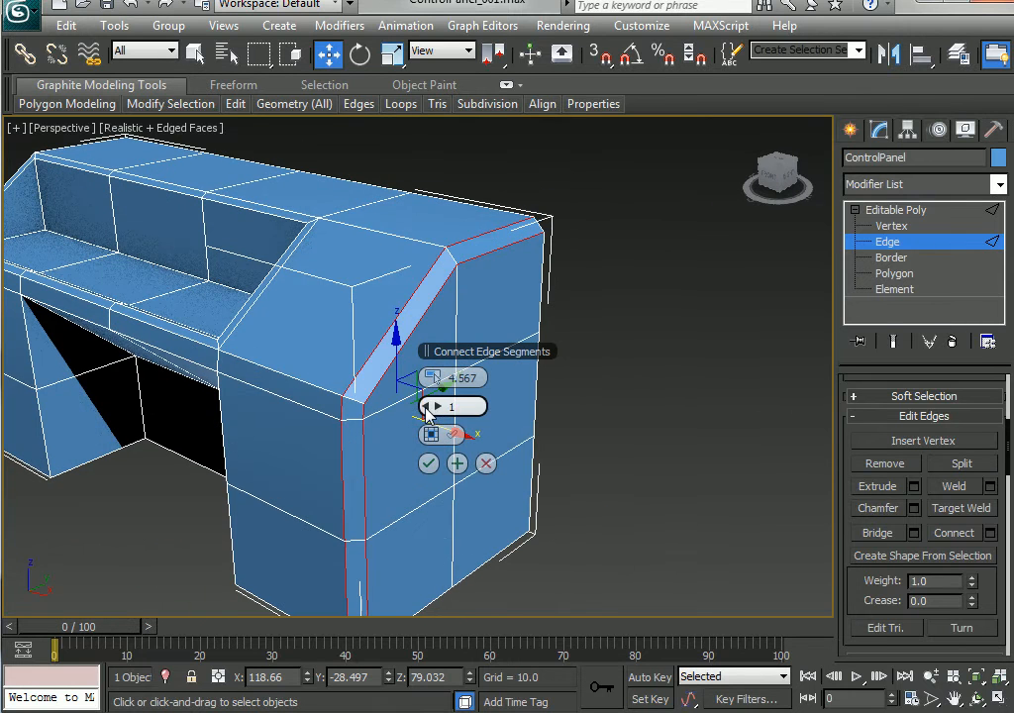
pyautogui.keyDown('alt'); pyautogui.moveTo(602, 502); pyautogui.dragTo(581, 500, button='middle'); pyautogui.keyUp('alt')
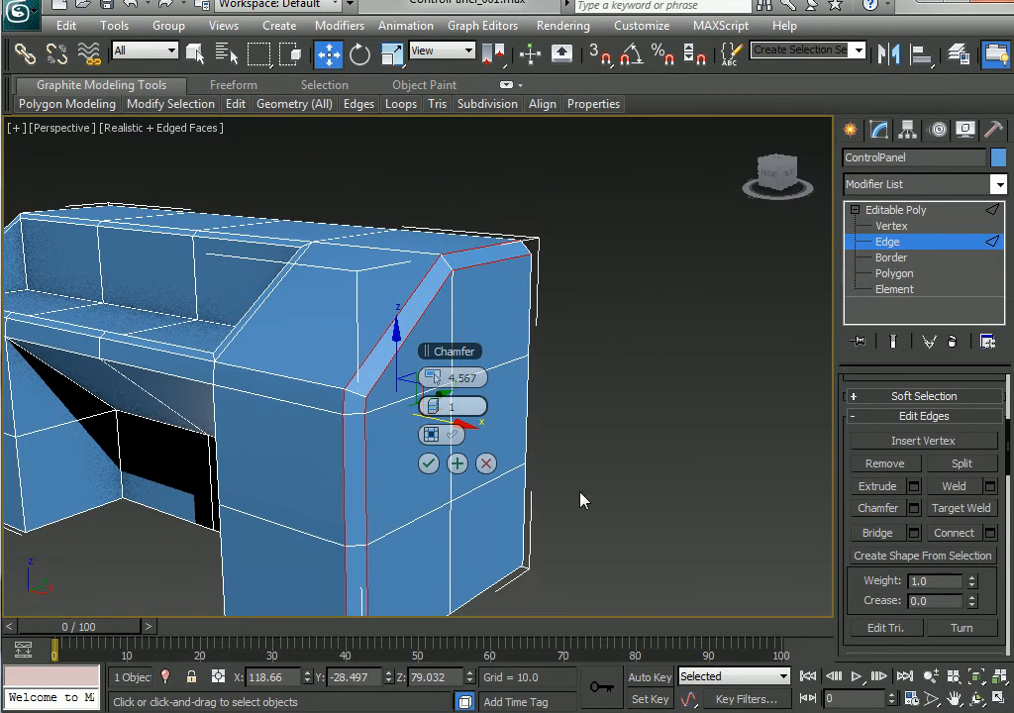
pyautogui.click(428, 463)
# Select the top and sloped polygons at the desk's right end and set up a By Polygon inset of 3.18
pyautogui.keyDown('alt'); pyautogui.moveTo(516, 516); pyautogui.dragTo(617, 370, button='middle'); pyautogui.keyUp('alt')
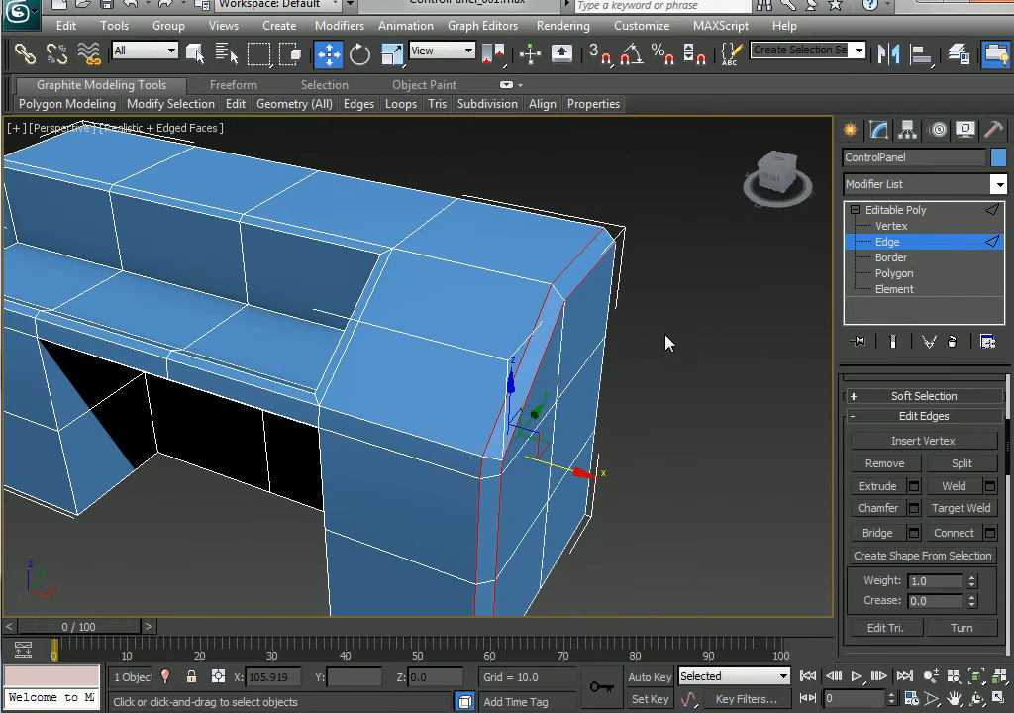
pyautogui.press('4')
pyautogui.click(500, 238)
pyautogui.keyDown('ctrl'); pyautogui.click(484, 326); pyautogui.keyUp('ctrl')
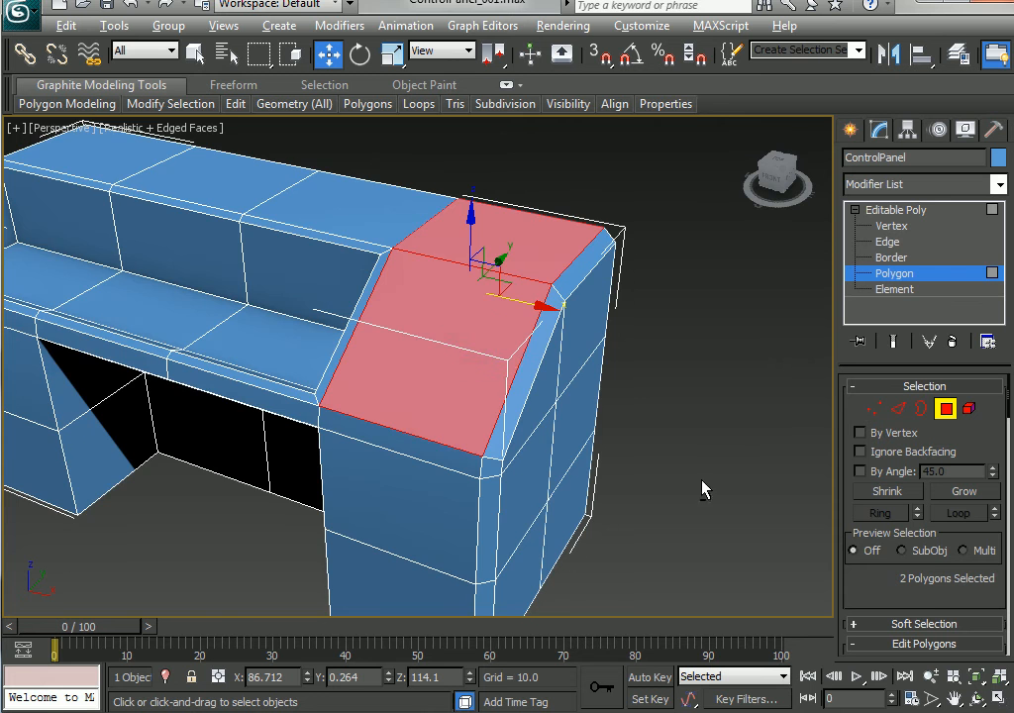
pyautogui.keyDown('alt'); pyautogui.moveTo(702, 489); pyautogui.dragTo(763, 514, button='middle'); pyautogui.keyUp('alt')
pyautogui.moveTo(867, 597); pyautogui.dragTo(934, 393)
pyautogui.click(991, 511)
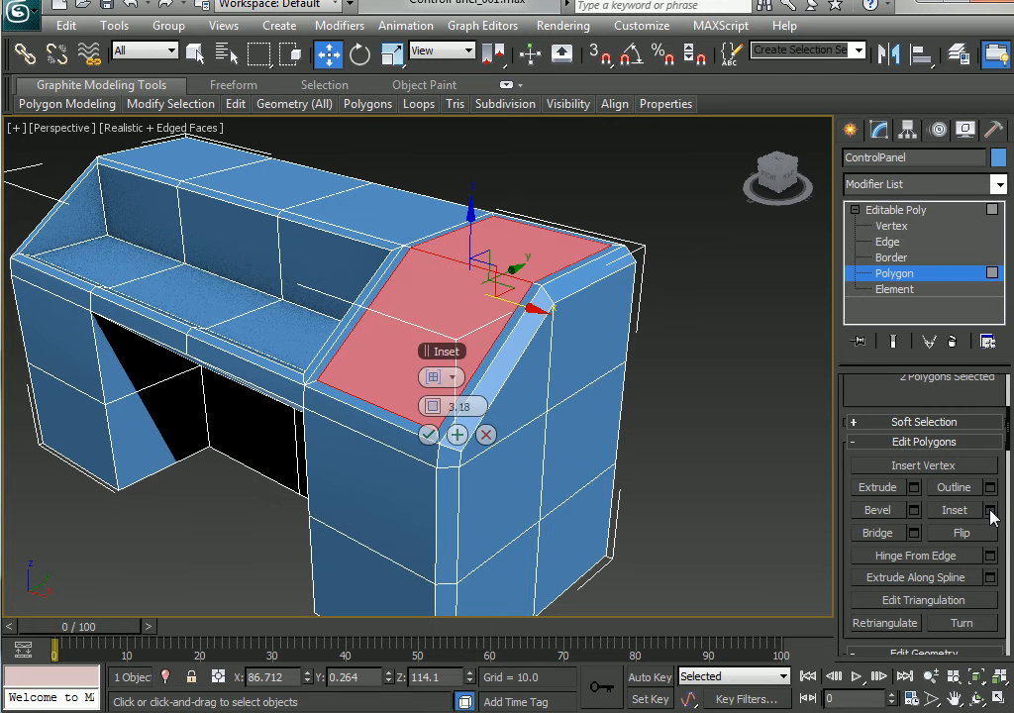
pyautogui.click(454, 380)
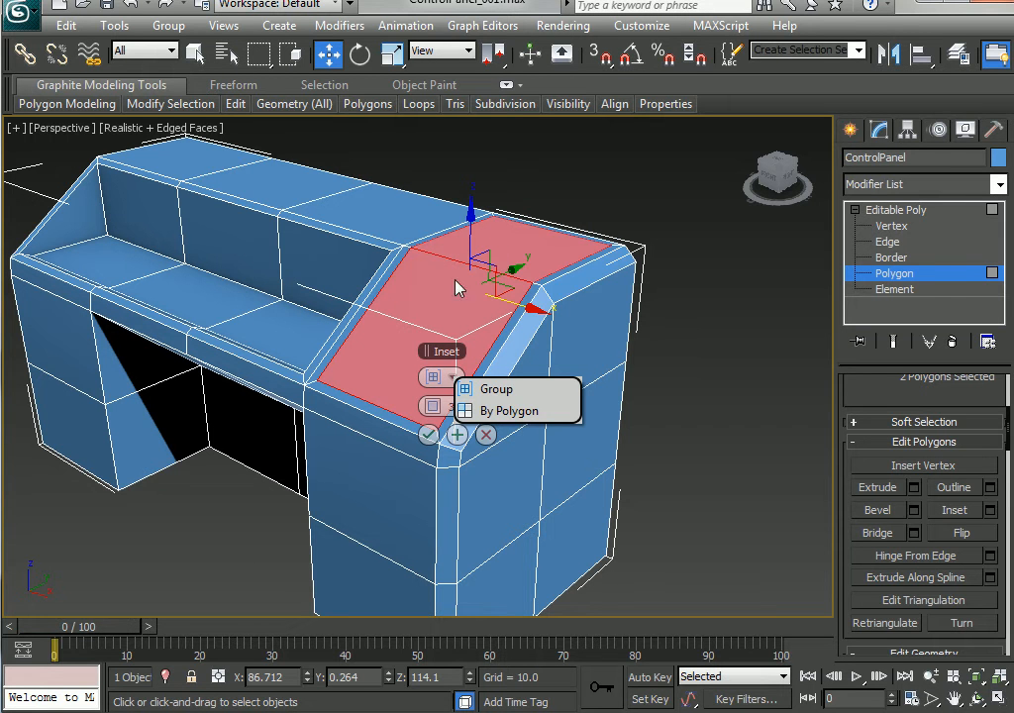
pyautogui.click(522, 413)
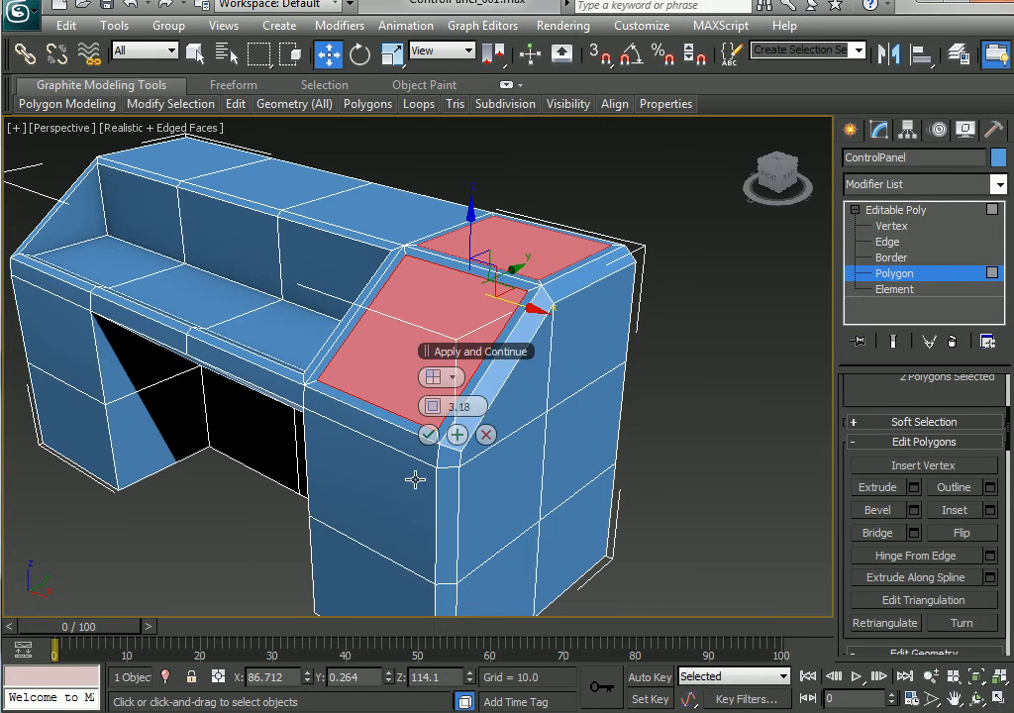
# Try the inset on the four lower right-side polygons as well, comparing Group with By Polygon, and remove them from the selection
pyautogui.keyDown('ctrl'); pyautogui.click(525, 495); pyautogui.keyUp('ctrl')
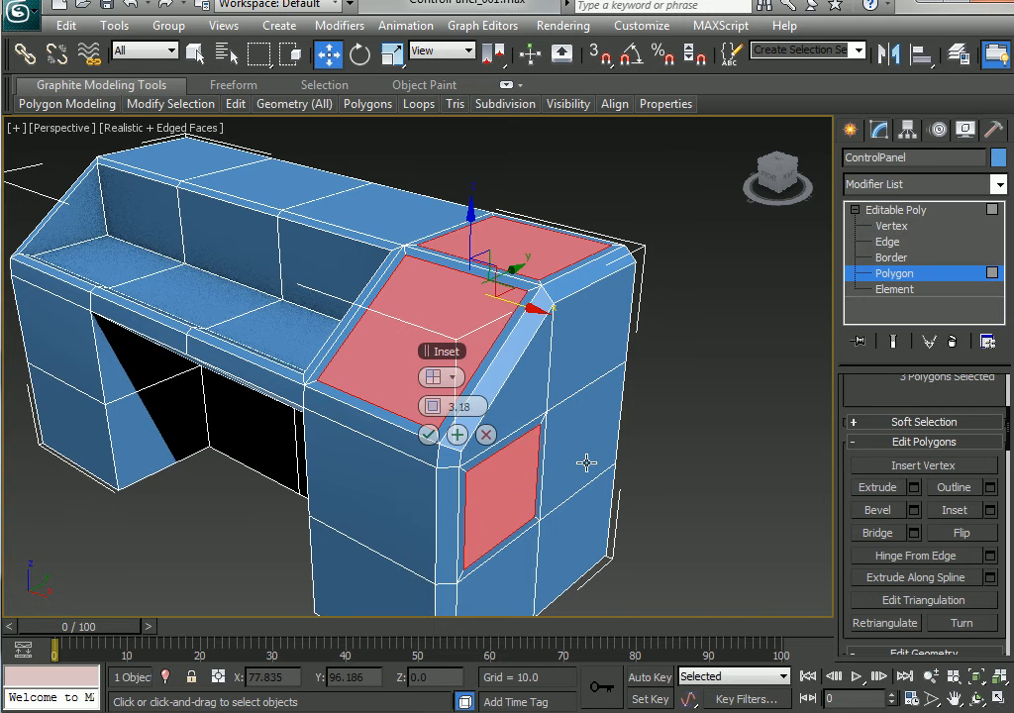
pyautogui.keyDown('ctrl'); pyautogui.click(585, 461); pyautogui.keyUp('ctrl')
pyautogui.keyDown('ctrl'); pyautogui.click(589, 520); pyautogui.keyUp('ctrl')
pyautogui.keyDown('ctrl'); pyautogui.click(515, 574); pyautogui.keyUp('ctrl')
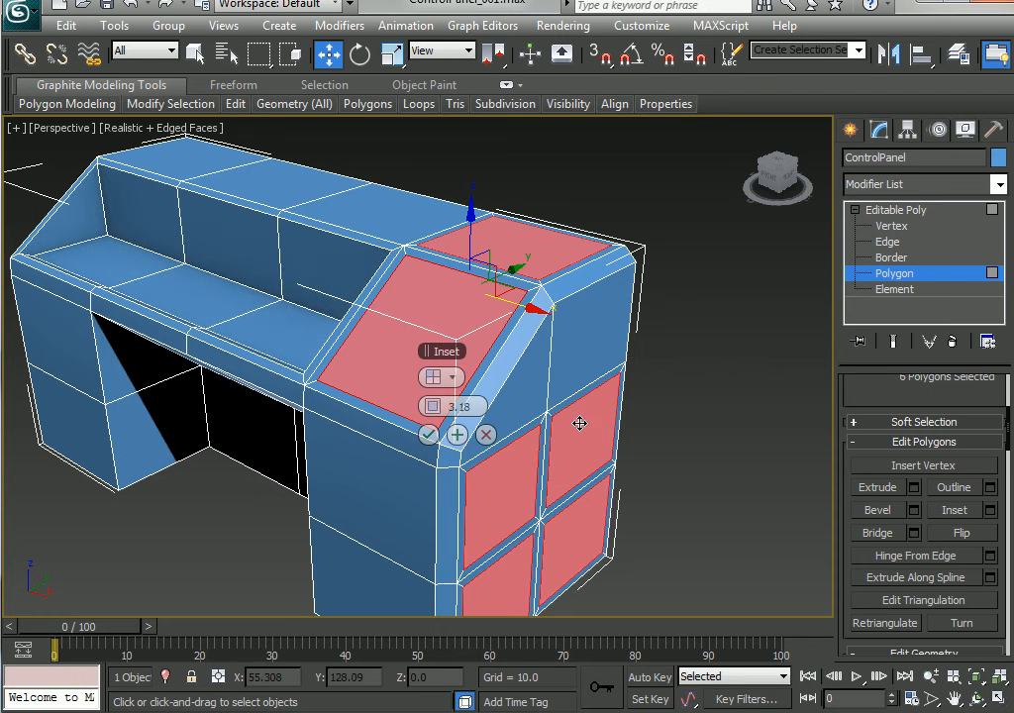
pyautogui.click(442, 378)
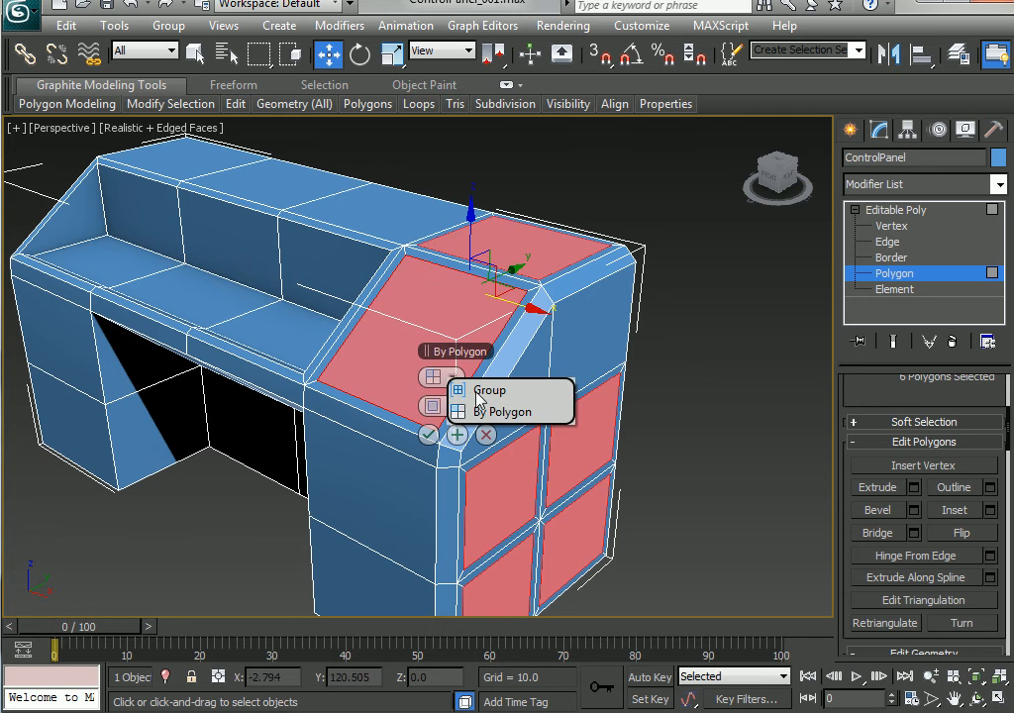
pyautogui.click(489, 389)
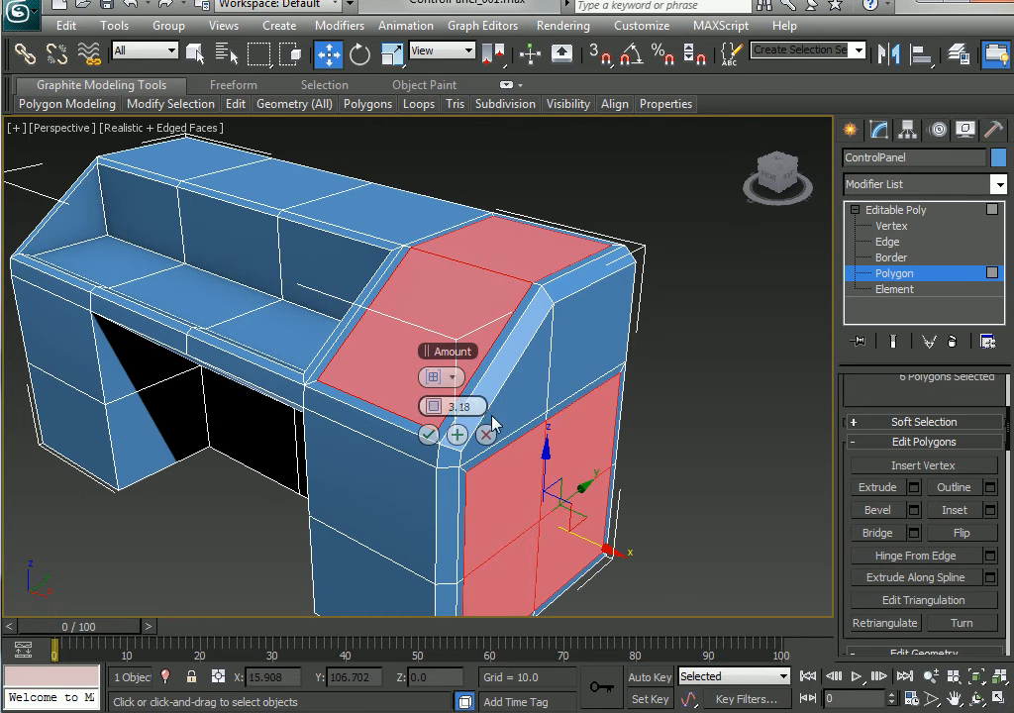
pyautogui.click(453, 377)
pyautogui.click(502, 412)
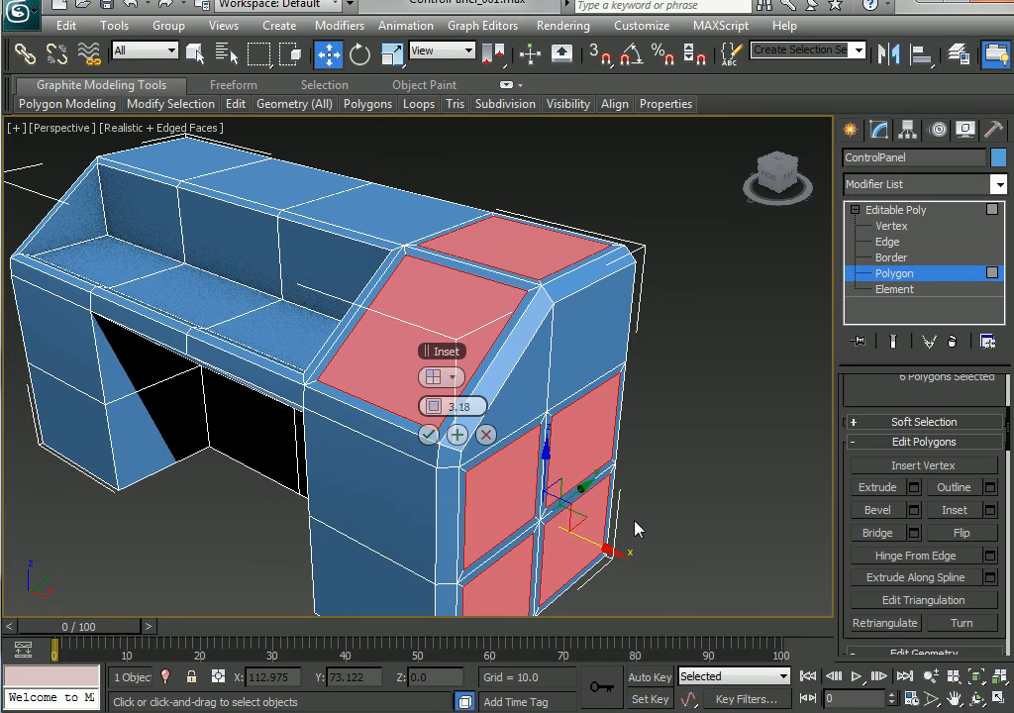
pyautogui.keyDown('alt'); pyautogui.moveTo(670, 474); pyautogui.dragTo(507, 585); pyautogui.keyUp('alt')
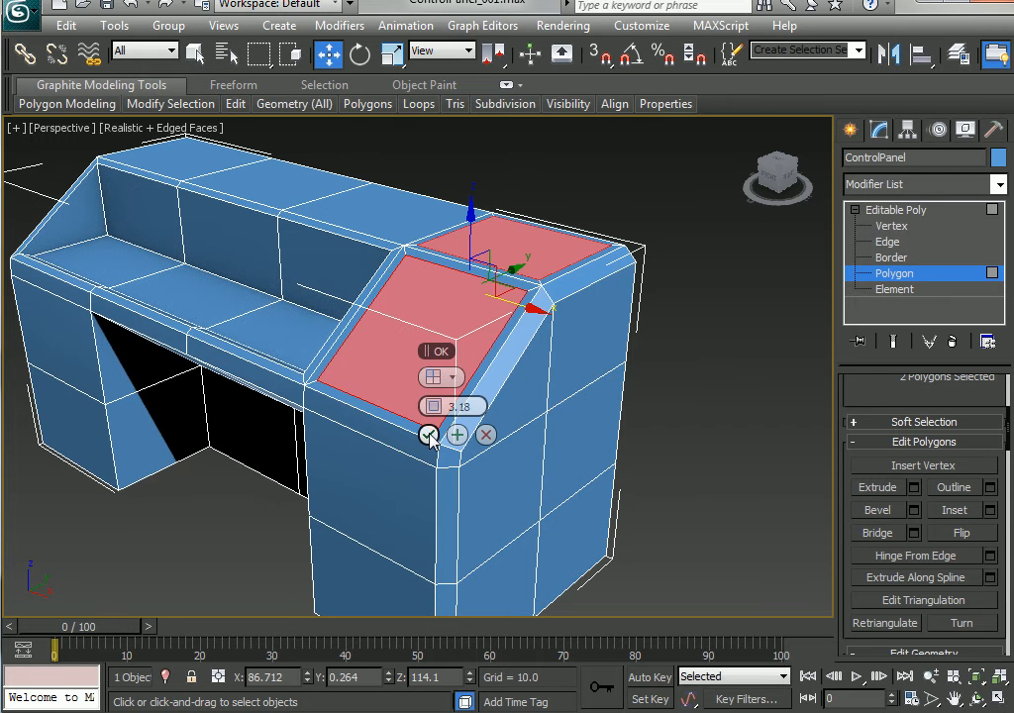
# Apply the pending inset and bevel both inset faces inward with height -4.071 and outline -8.333
pyautogui.keyDown('alt'); pyautogui.moveTo(367, 322); pyautogui.dragTo(348, 334, button='middle'); pyautogui.keyUp('alt')
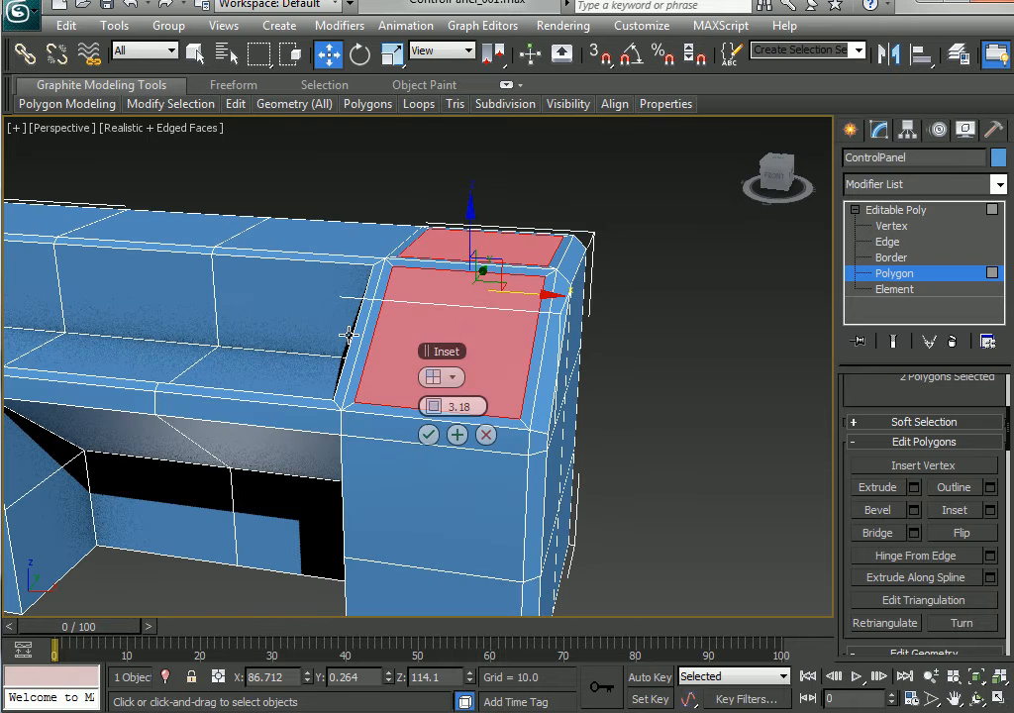
pyautogui.click(429, 436)
pyautogui.keyDown('alt'); pyautogui.moveTo(670, 459); pyautogui.dragTo(868, 562, button='middle'); pyautogui.keyUp('alt')
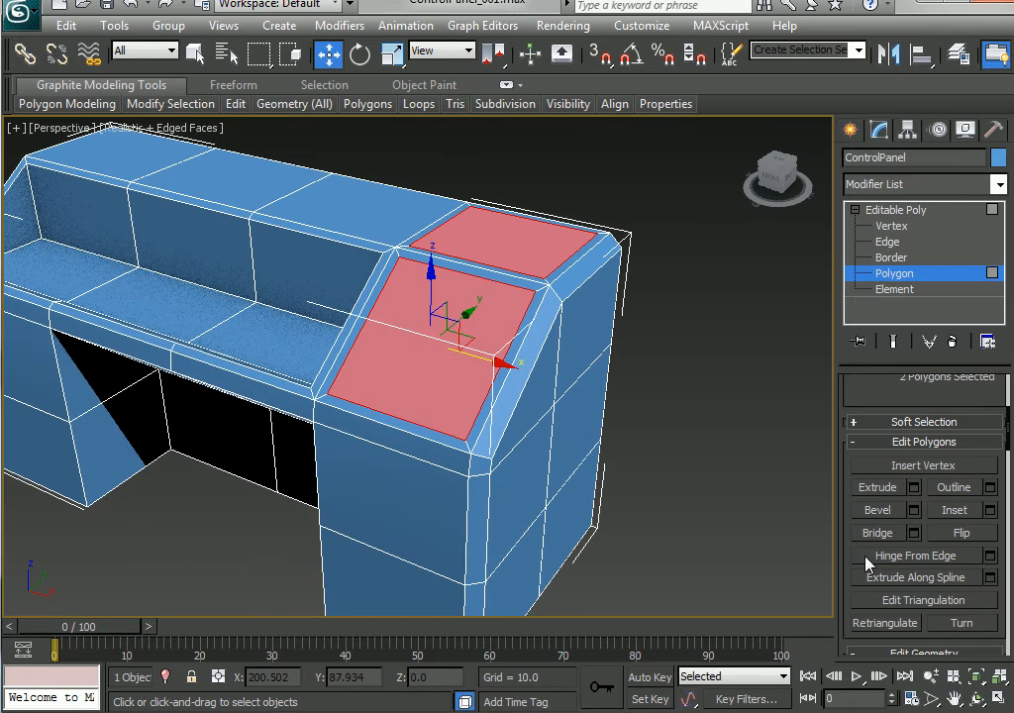
pyautogui.click(914, 511)
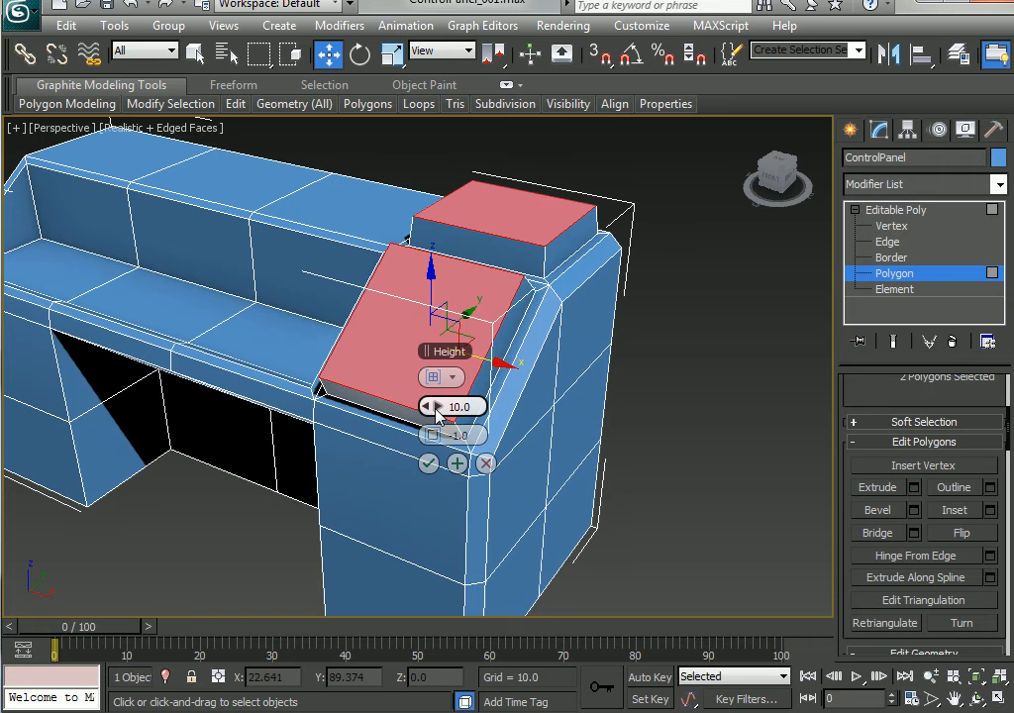
pyautogui.moveTo(421, 406); pyautogui.dragTo(367, 409)
pyautogui.moveTo(357, 410); pyautogui.dragTo(397, 435)
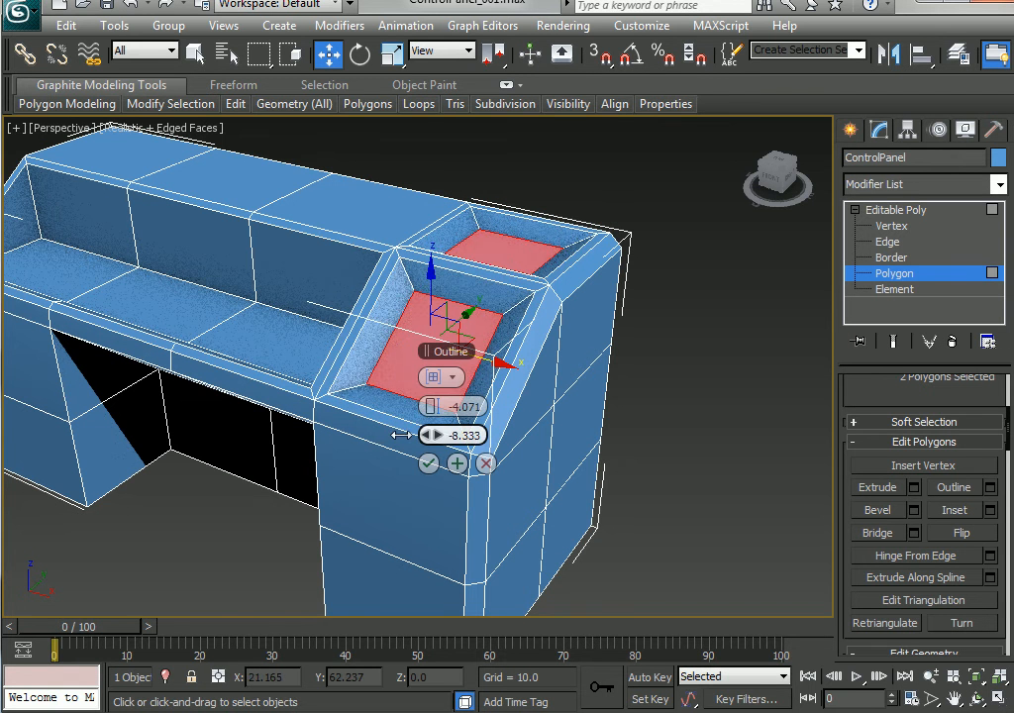
pyautogui.keyDown('alt'); pyautogui.moveTo(493, 446); pyautogui.dragTo(553, 435, button='middle'); pyautogui.keyUp('alt')
pyautogui.click(426, 465)
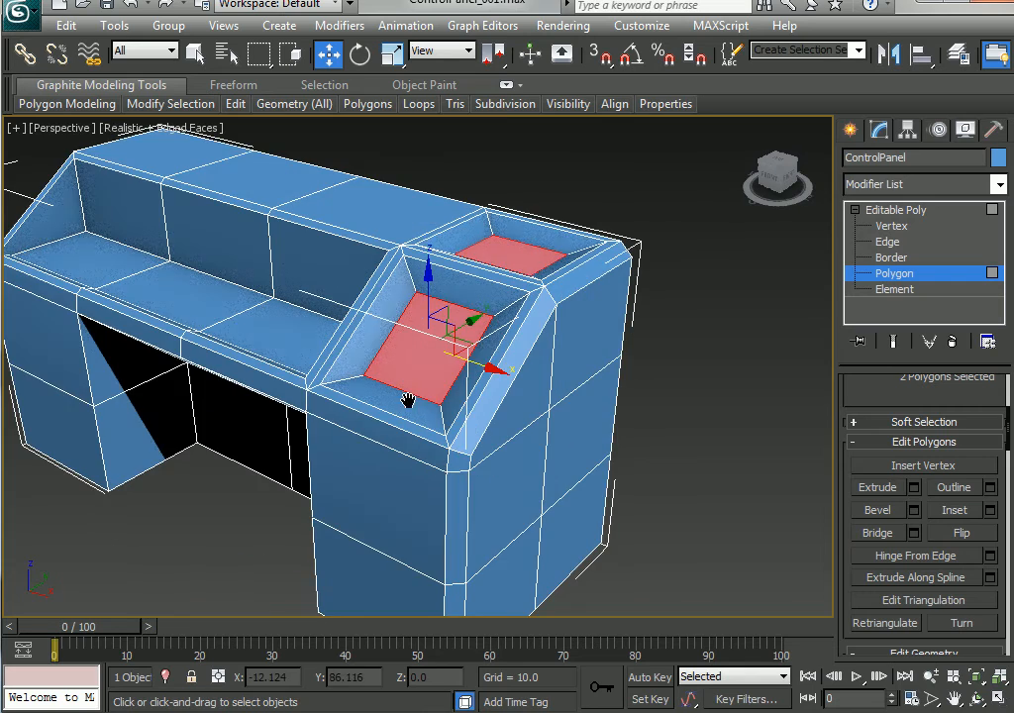
# Select the two leftmost polygons on the desk's top and inset them as a Group by 7.342
pyautogui.keyDown('alt'); pyautogui.moveTo(410, 403); pyautogui.dragTo(573, 450, button='middle'); pyautogui.keyUp('alt')
pyautogui.click(440, 553)
pyautogui.keyDown('alt'); pyautogui.moveTo(440, 553); pyautogui.dragTo(351, 335, button='middle'); pyautogui.keyUp('alt')
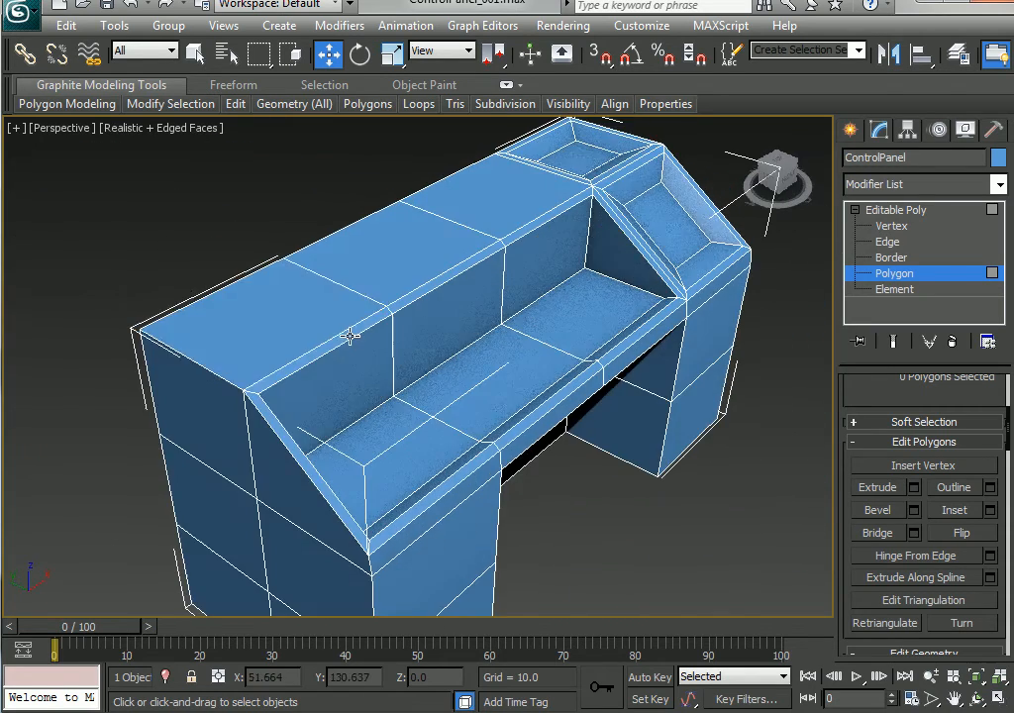
pyautogui.click(319, 308)
pyautogui.keyDown('ctrl'); pyautogui.click(415, 282); pyautogui.keyUp('ctrl')
pyautogui.press('z')
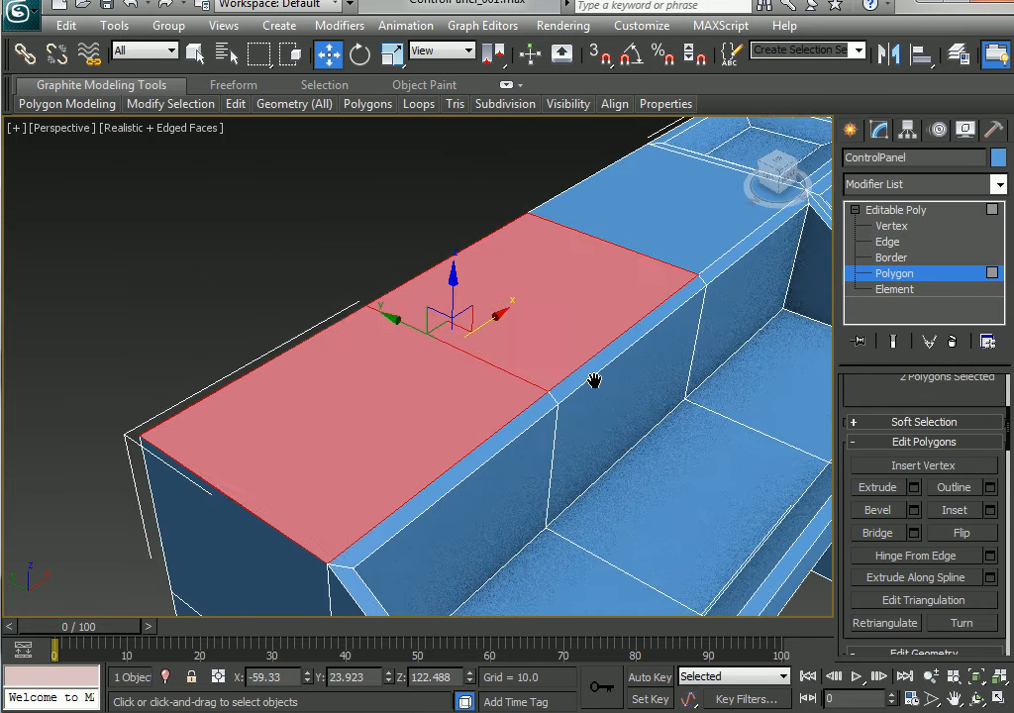
pyautogui.click(990, 510)
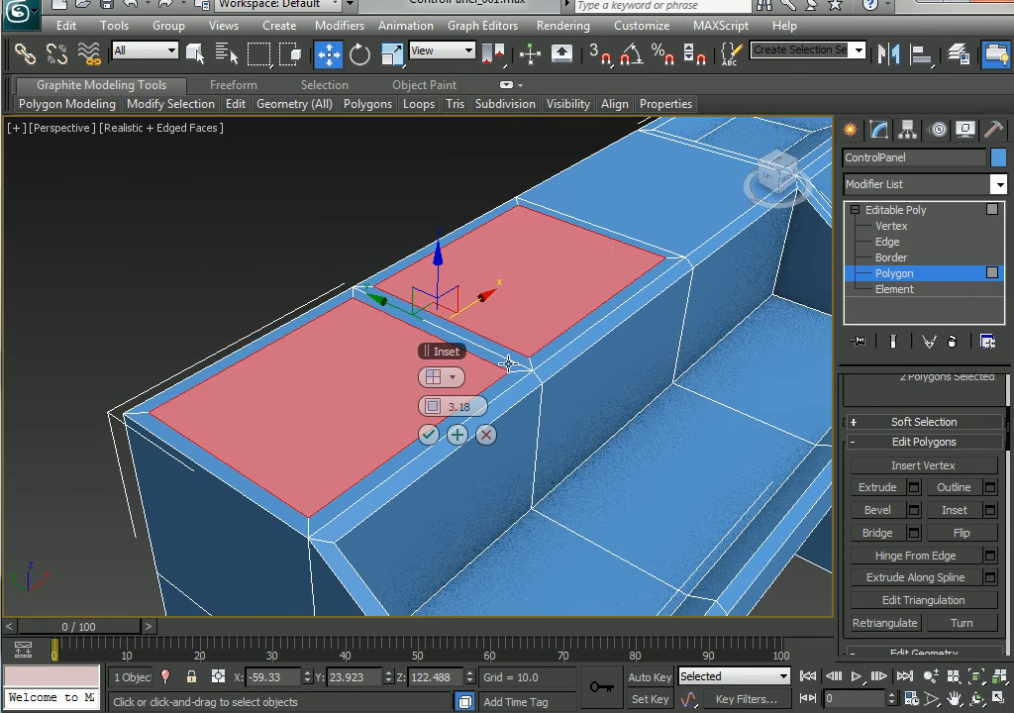
pyautogui.click(454, 378)
pyautogui.click(498, 391)
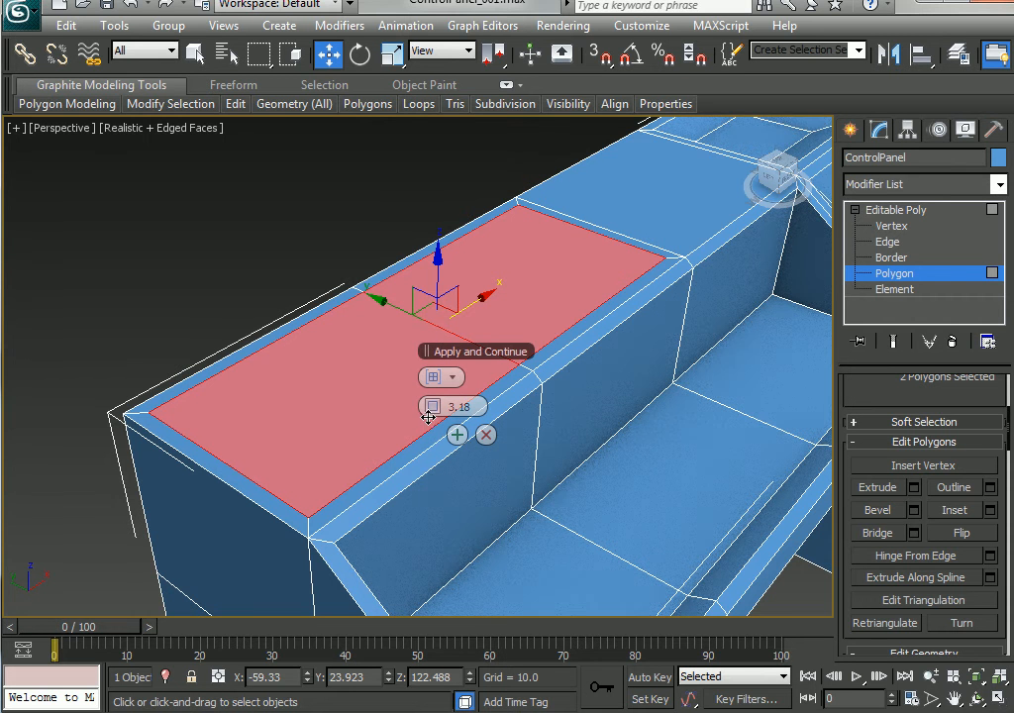
pyautogui.moveTo(431, 410)
pyautogui.mouseDown()
pyautogui.moveTo(442, 407)
pyautogui.moveTo(432, 405)
pyautogui.mouseUp()
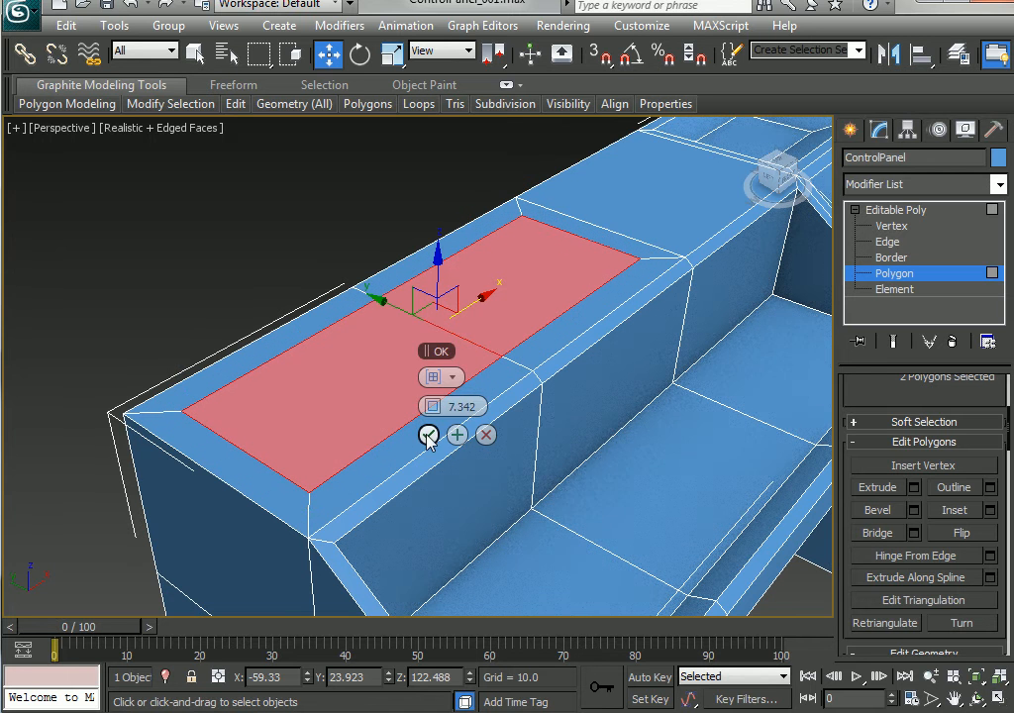
pyautogui.click(427, 434)
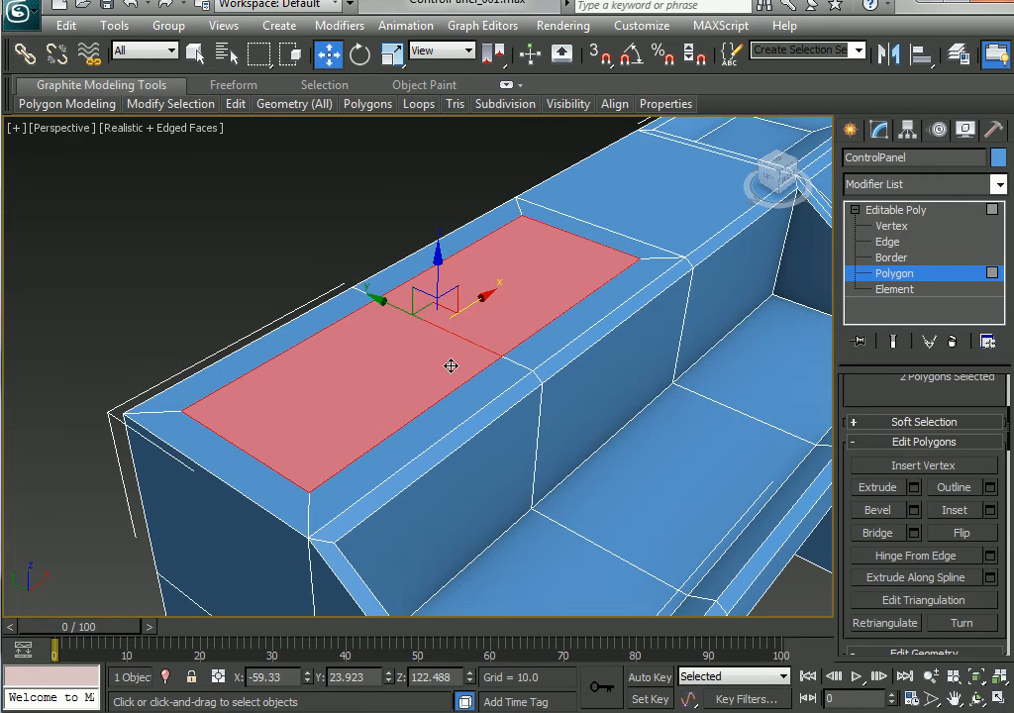
# Scale the inset top faces along Y into a narrow strip and move it toward the back edge, to Y about 39
pyautogui.press('r')
pyautogui.moveTo(502, 355); pyautogui.dragTo(355, 320)
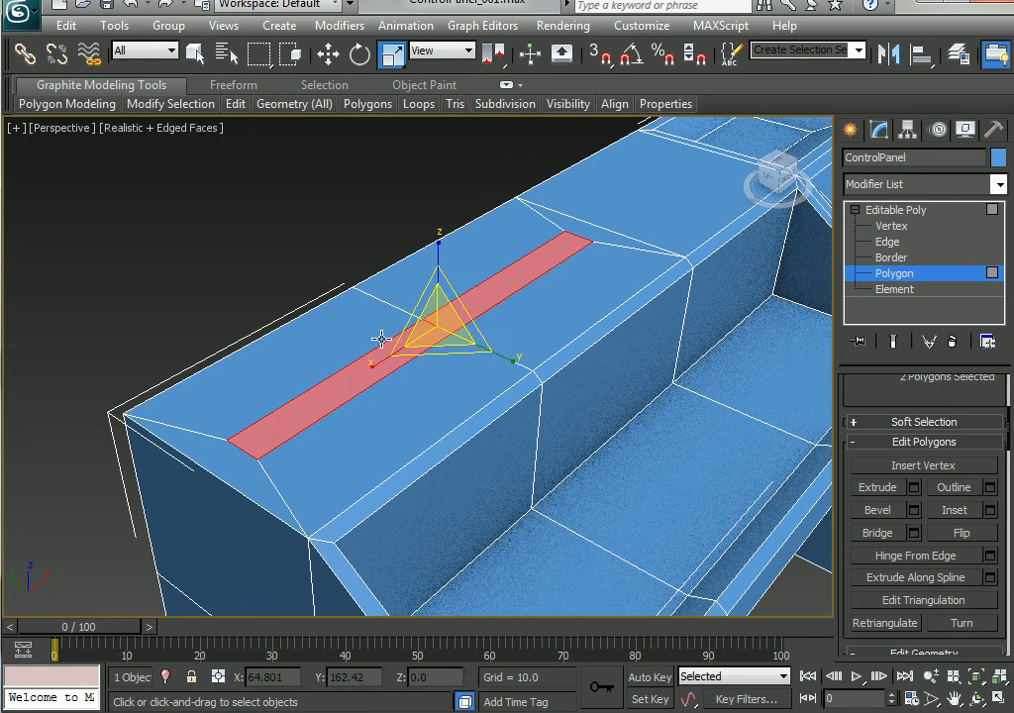
pyautogui.press('w')
pyautogui.moveTo(375, 300); pyautogui.dragTo(327, 284)
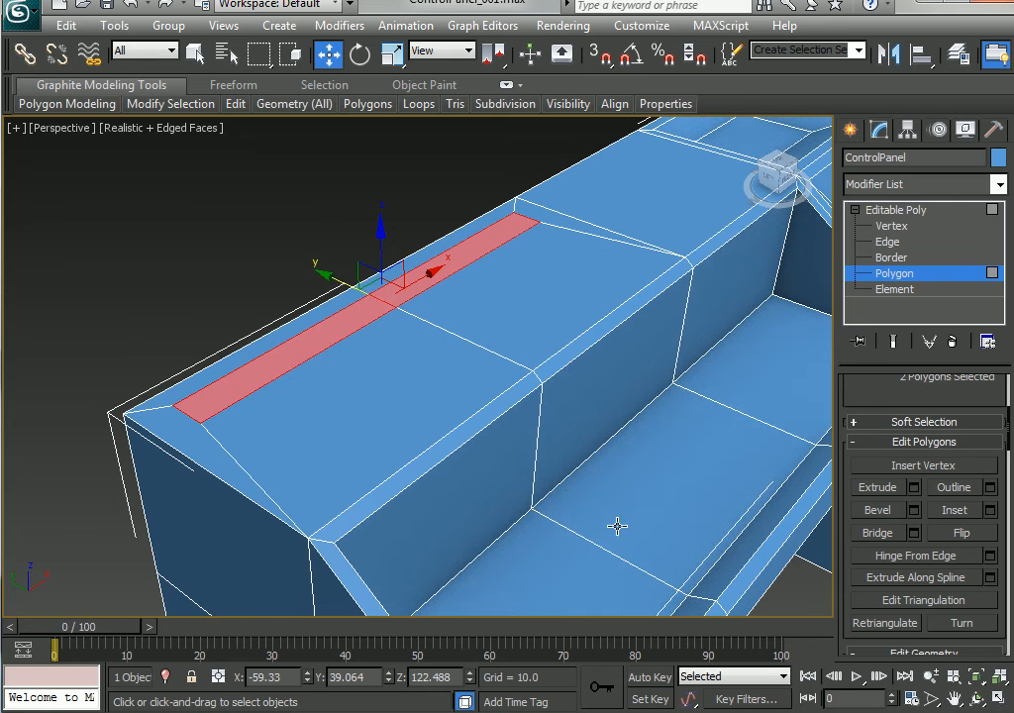
# Extrude the narrow strip on the desk's top upward by a height of 44.882 to form a raised back panel
pyautogui.keyDown('alt'); pyautogui.moveTo(617, 526); pyautogui.dragTo(588, 429, button='middle'); pyautogui.keyUp('alt')
pyautogui.scroll(-4, 591, 444)
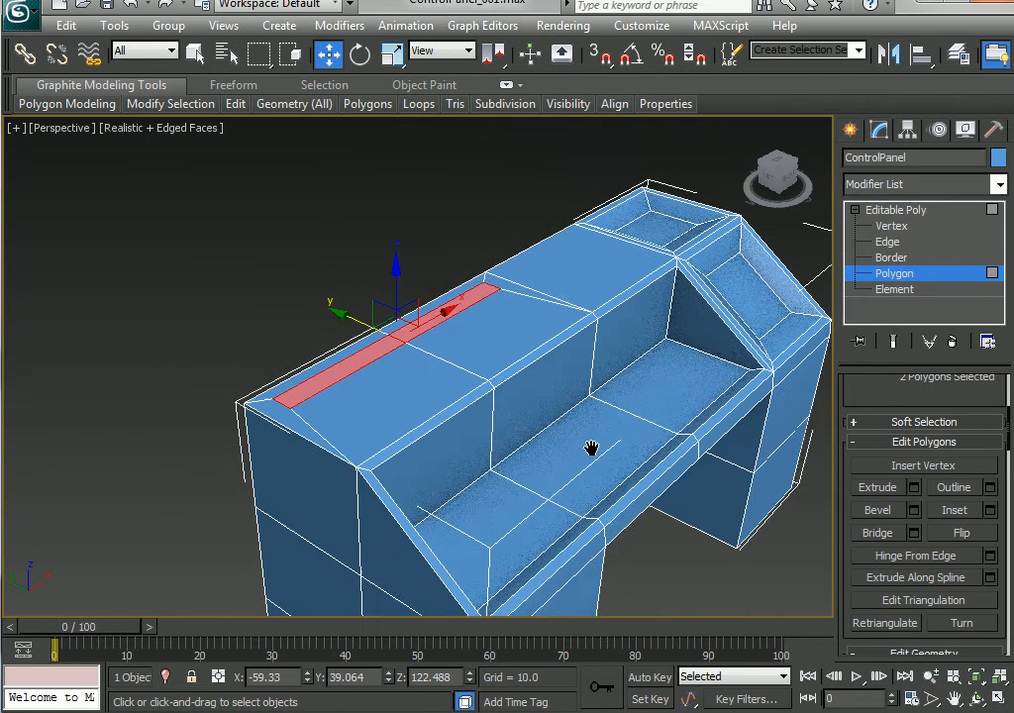
pyautogui.click(914, 488)
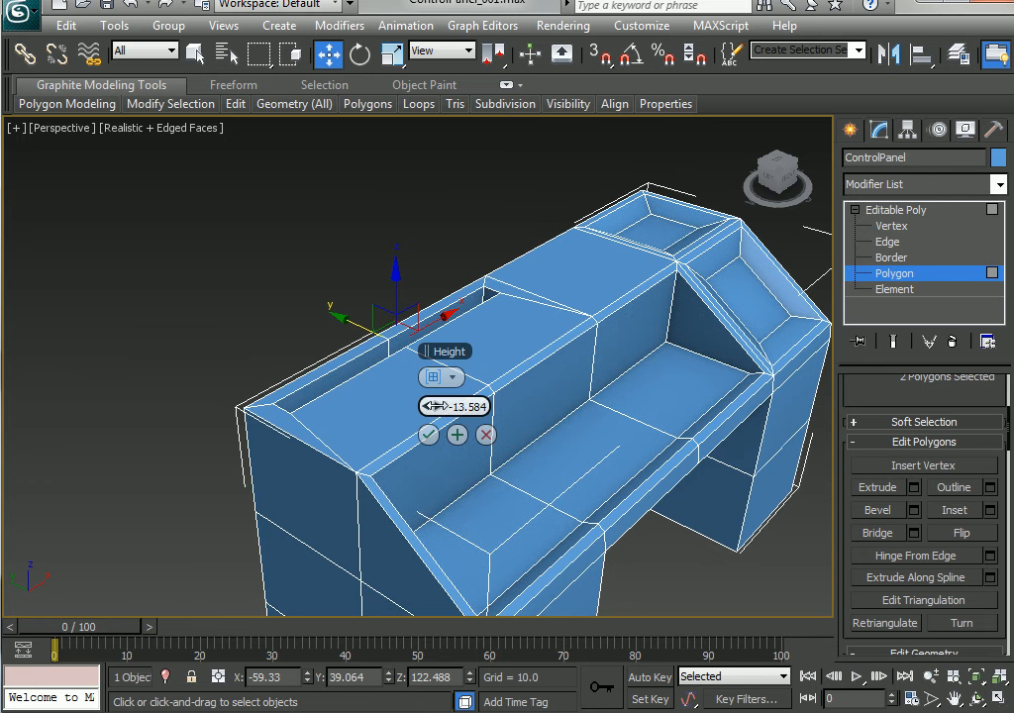
pyautogui.moveTo(433, 406); pyautogui.dragTo(733, 431)
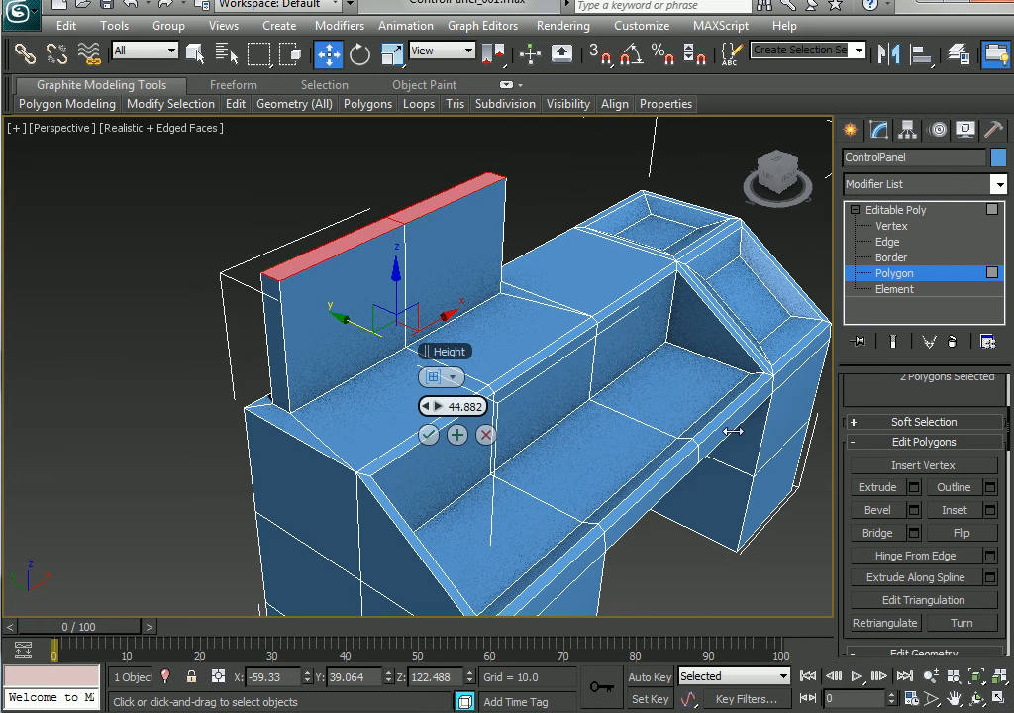
pyautogui.click(429, 434)
# Inset the front and back faces of the raised panel's right half by 2.585 and delete the inset faces
pyautogui.click(454, 259)
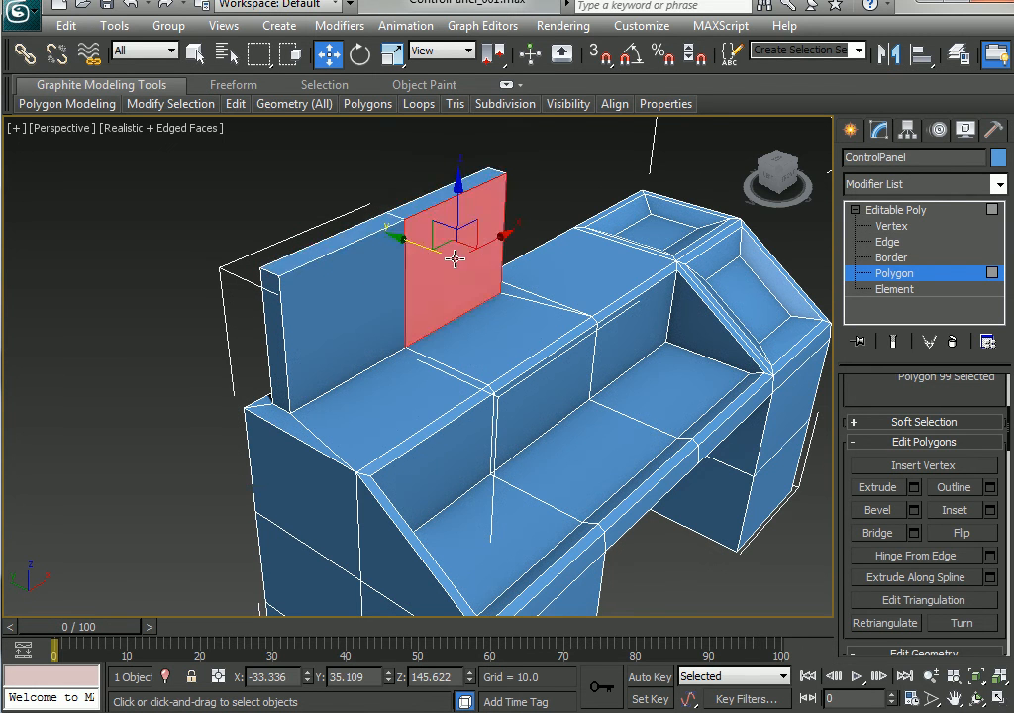
pyautogui.keyDown('alt'); pyautogui.moveTo(455, 260); pyautogui.dragTo(449, 351, button='middle'); pyautogui.keyUp('alt')
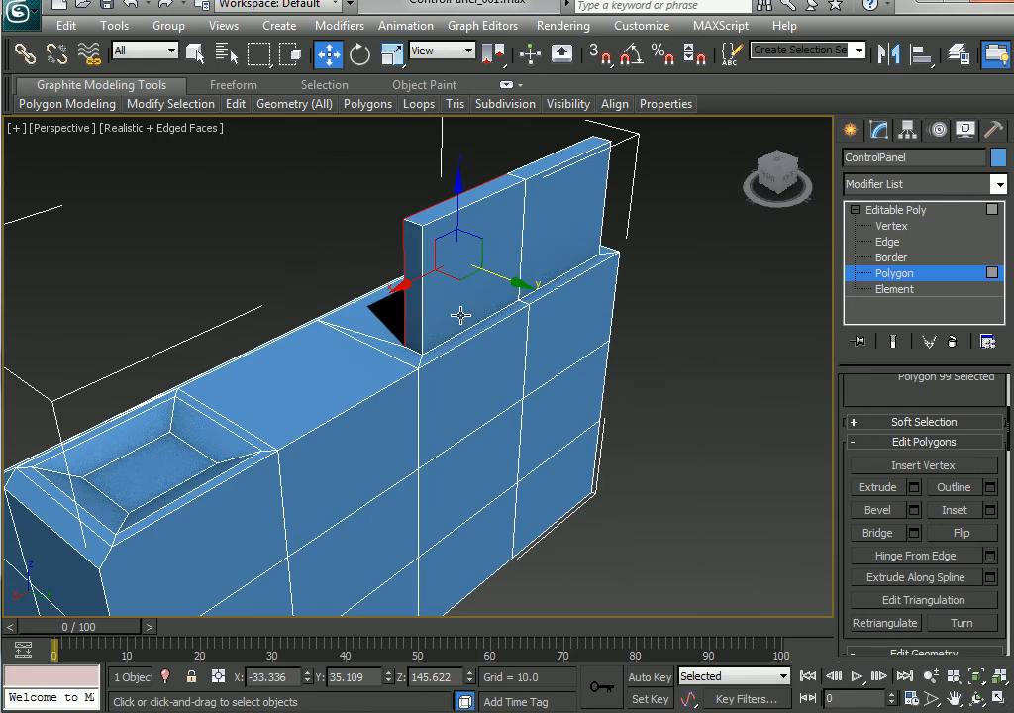
pyautogui.keyDown('ctrl'); pyautogui.click(461, 315); pyautogui.keyUp('ctrl')
pyautogui.keyDown('alt'); pyautogui.moveTo(373, 378); pyautogui.dragTo(712, 399, button='middle'); pyautogui.keyUp('alt')
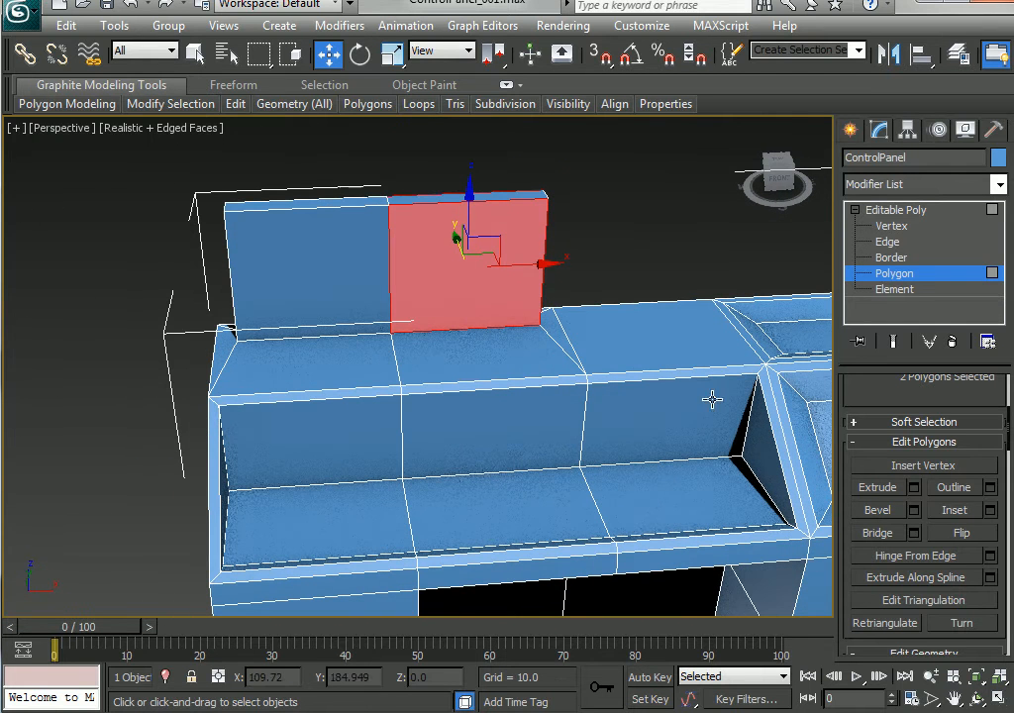
pyautogui.click(990, 510)
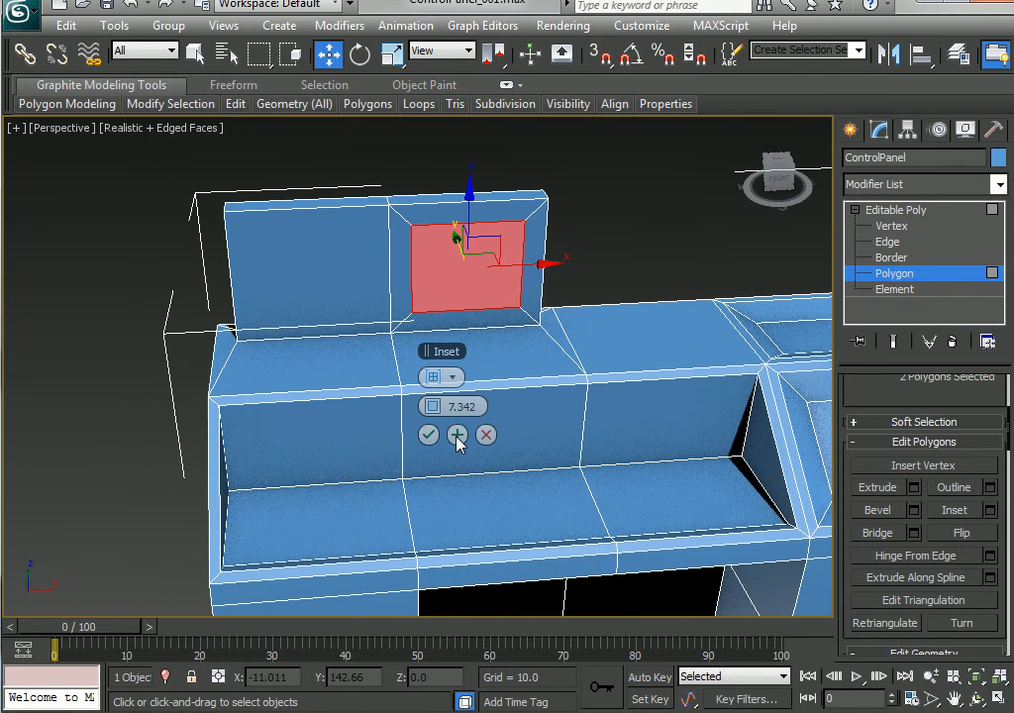
pyautogui.moveTo(430, 403); pyautogui.dragTo(414, 406)
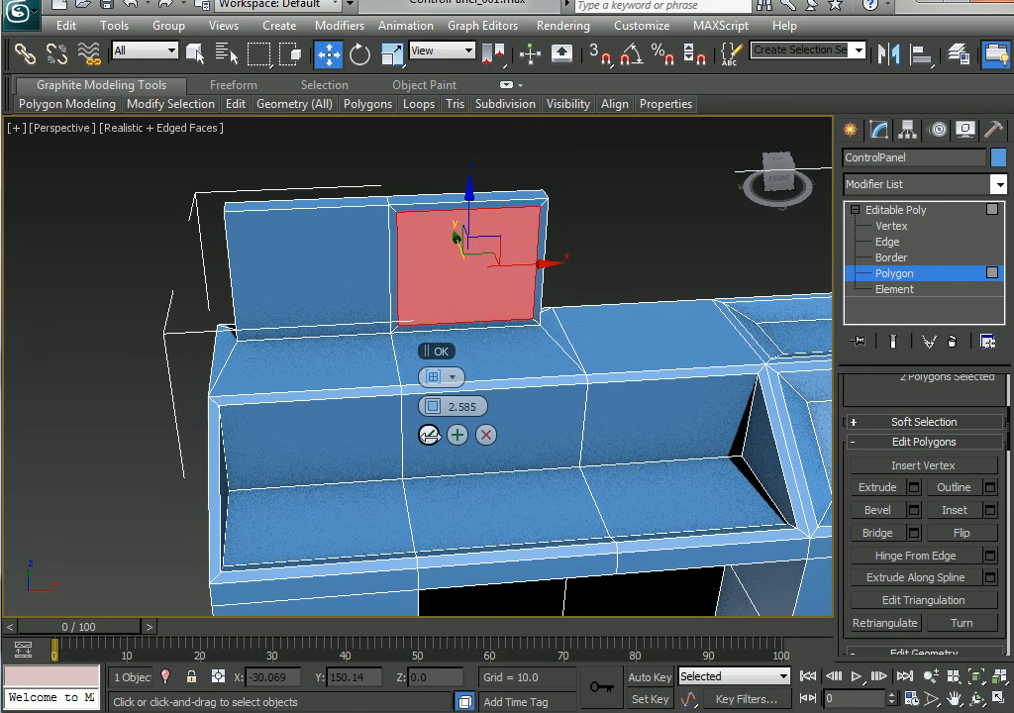
pyautogui.click(429, 435)
pyautogui.keyDown('alt'); pyautogui.moveTo(464, 366); pyautogui.dragTo(490, 384, button='middle'); pyautogui.keyUp('alt')
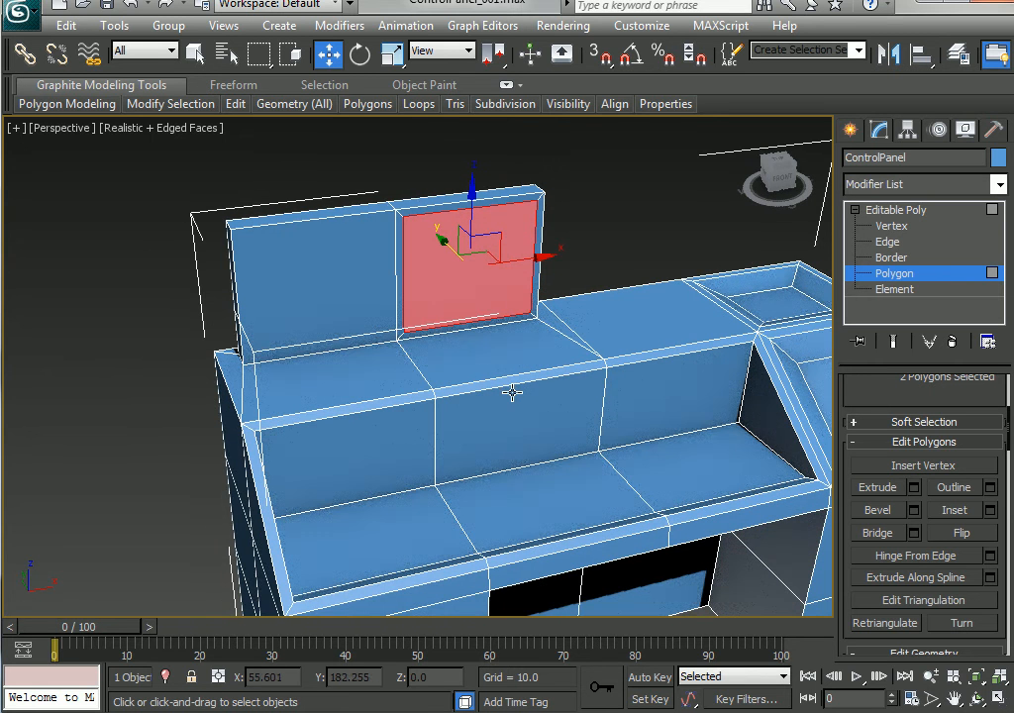
pyautogui.press('Delete')
# Select both open borders of the hole in the raised panel and bridge them to close the window frame's inner sides
pyautogui.keyDown('alt'); pyautogui.moveTo(611, 370); pyautogui.dragTo(672, 351, button='middle'); pyautogui.keyUp('alt')
pyautogui.scroll(3, 672, 350)
pyautogui.moveTo(550, 322); pyautogui.dragTo(500, 456, button='middle')
pyautogui.scroll(4, 498, 417)
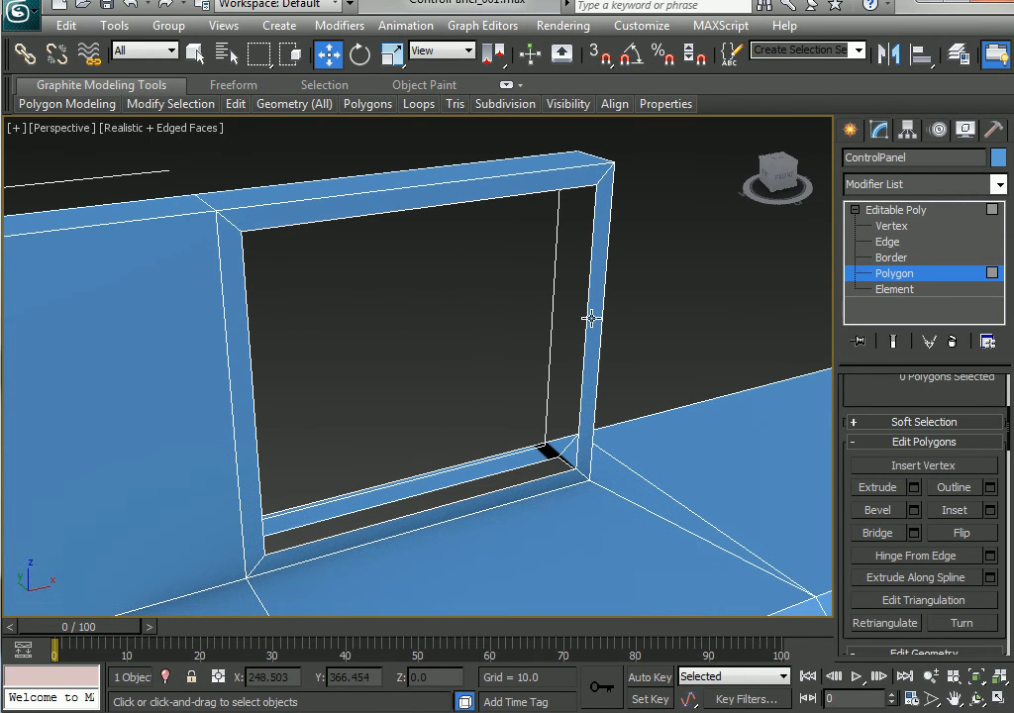
pyautogui.click(892, 259)
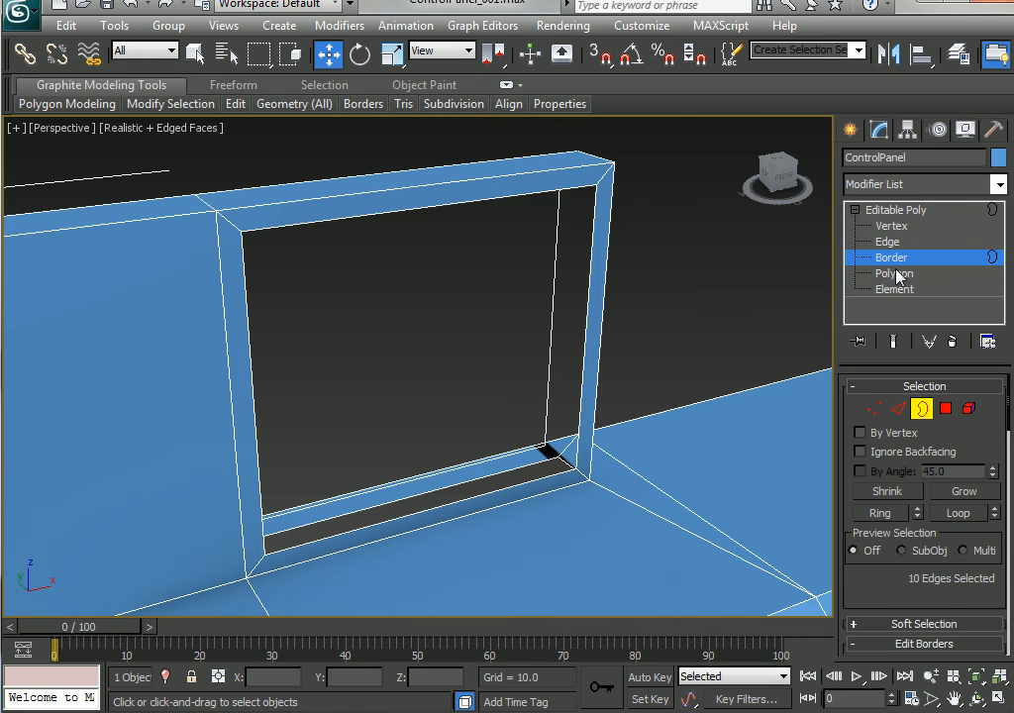
pyautogui.press('3')
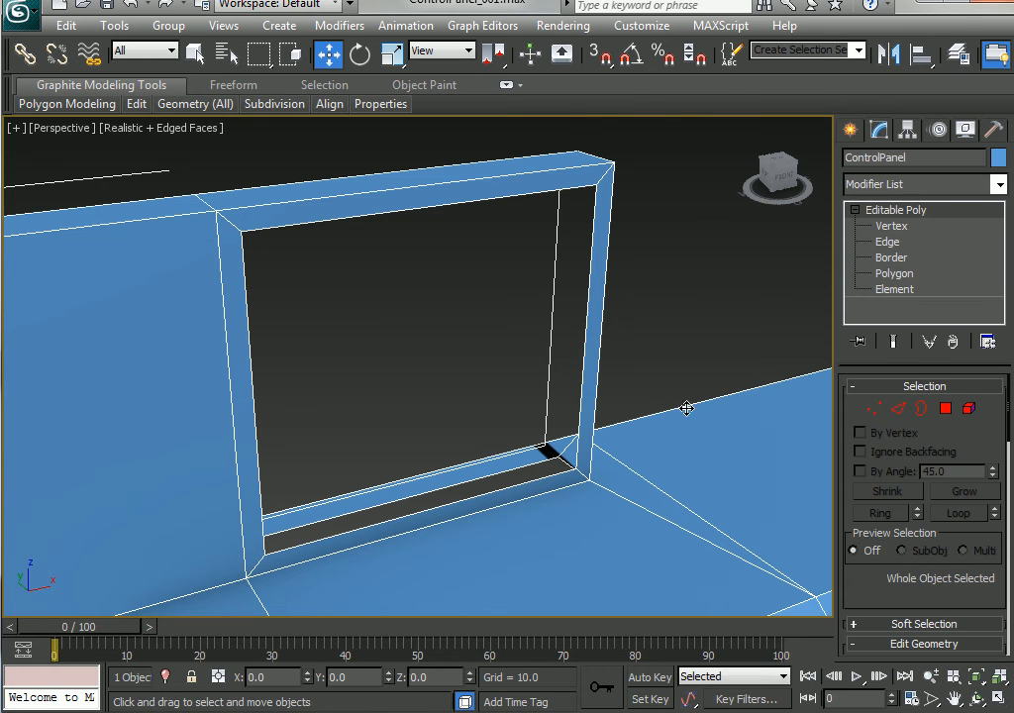
pyautogui.press('3')
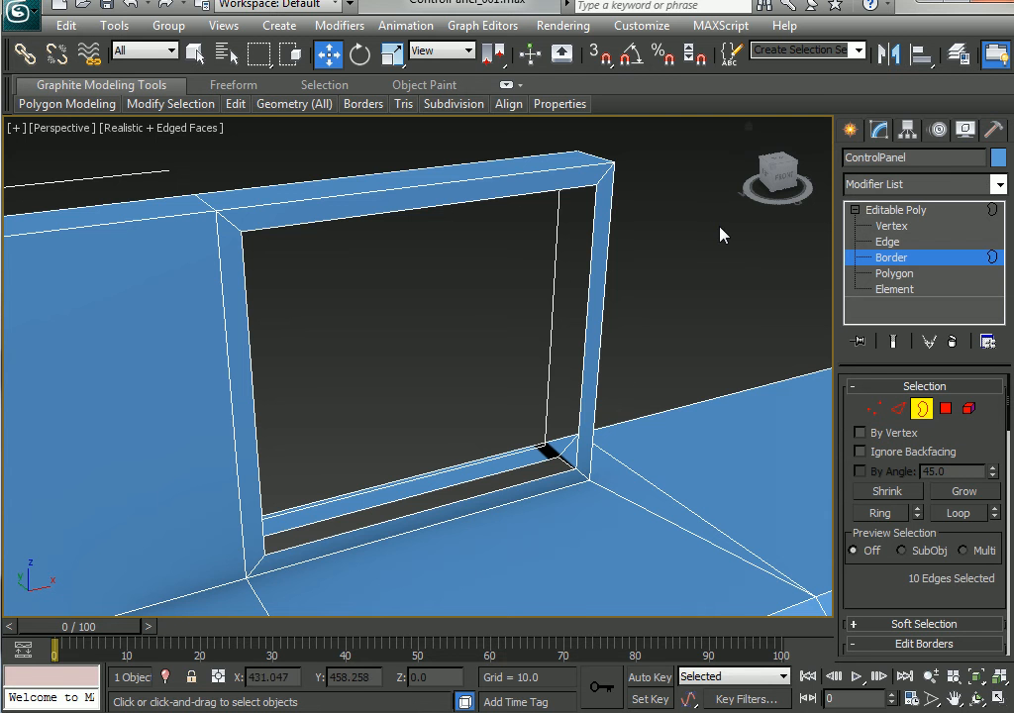
pyautogui.moveTo(722, 228); pyautogui.dragTo(458, 356)
pyautogui.keyDown('alt'); pyautogui.moveTo(507, 212); pyautogui.dragTo(673, 441, button='middle'); pyautogui.keyUp('alt')
pyautogui.scroll(-2, 902, 520)
pyautogui.moveTo(901, 520); pyautogui.dragTo(896, 375)
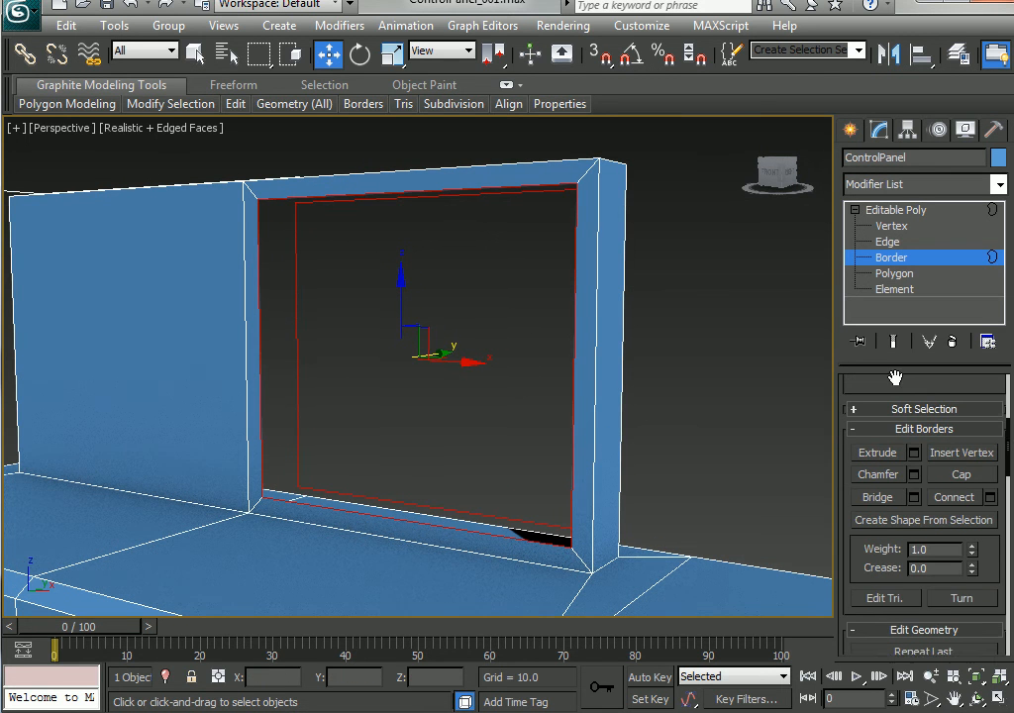
pyautogui.click(878, 491)
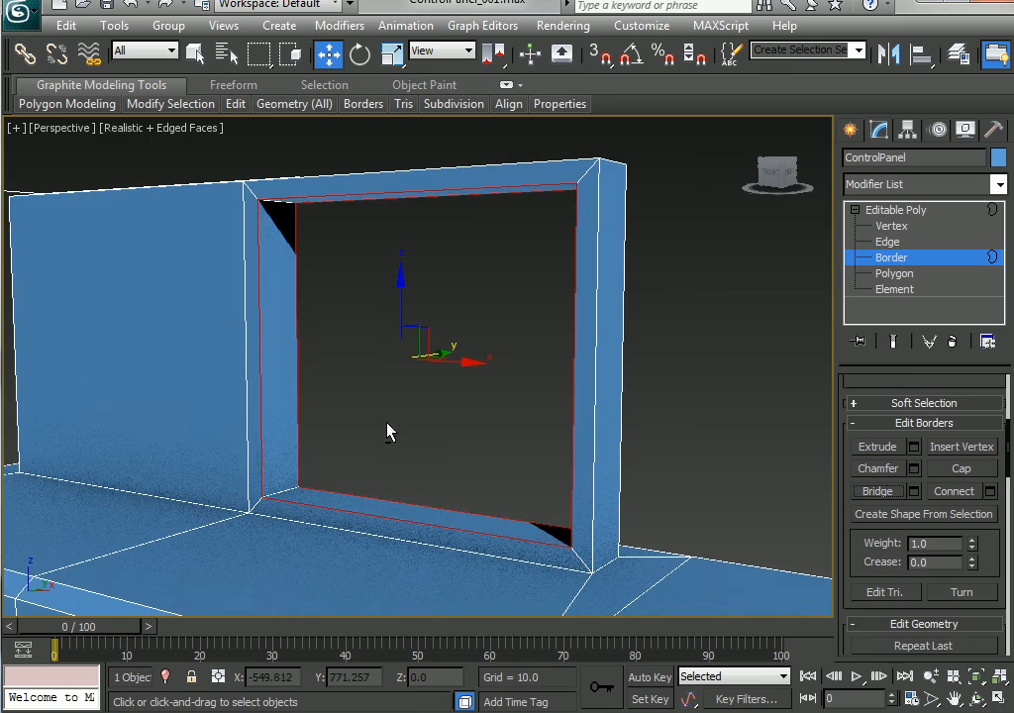
# Select the upper front polygon on each of the desk's two legs and inset both by 2.585
pyautogui.keyDown('alt'); pyautogui.moveTo(387, 430); pyautogui.dragTo(514, 350, button='middle'); pyautogui.keyUp('alt')
pyautogui.scroll(-4, 557, 442)
pyautogui.scroll(-3, 514, 351)
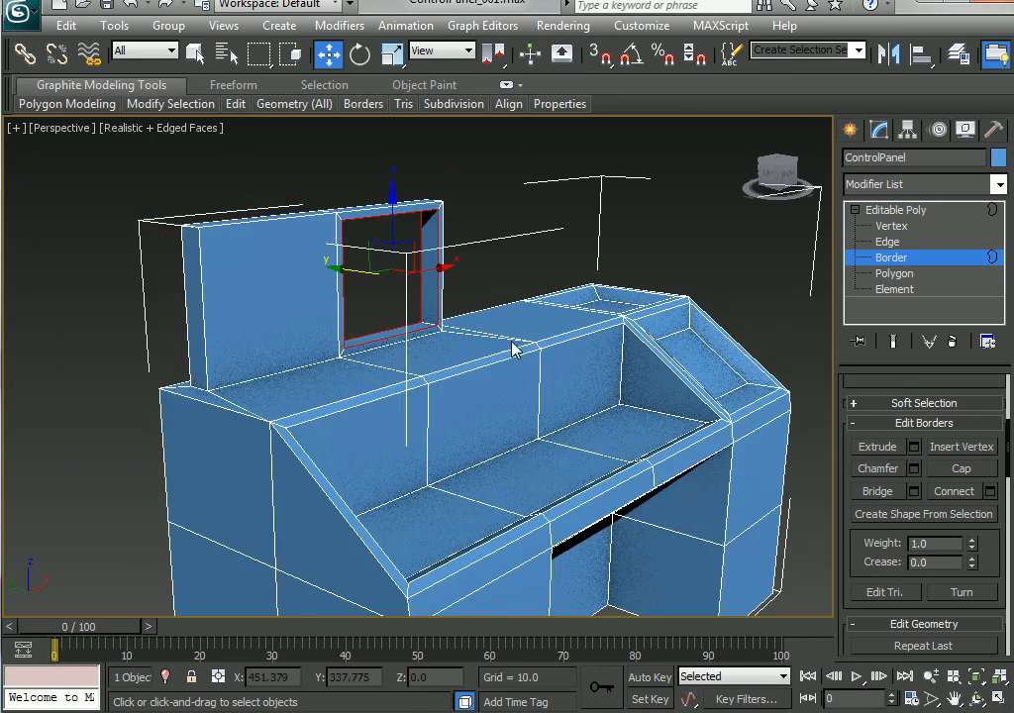
pyautogui.keyDown('alt'); pyautogui.moveTo(515, 448); pyautogui.dragTo(396, 327, button='middle'); pyautogui.keyUp('alt')
pyautogui.keyDown('alt'); pyautogui.moveTo(408, 460); pyautogui.dragTo(638, 479, button='middle'); pyautogui.keyUp('alt')
pyautogui.scroll(-5, 639, 479)
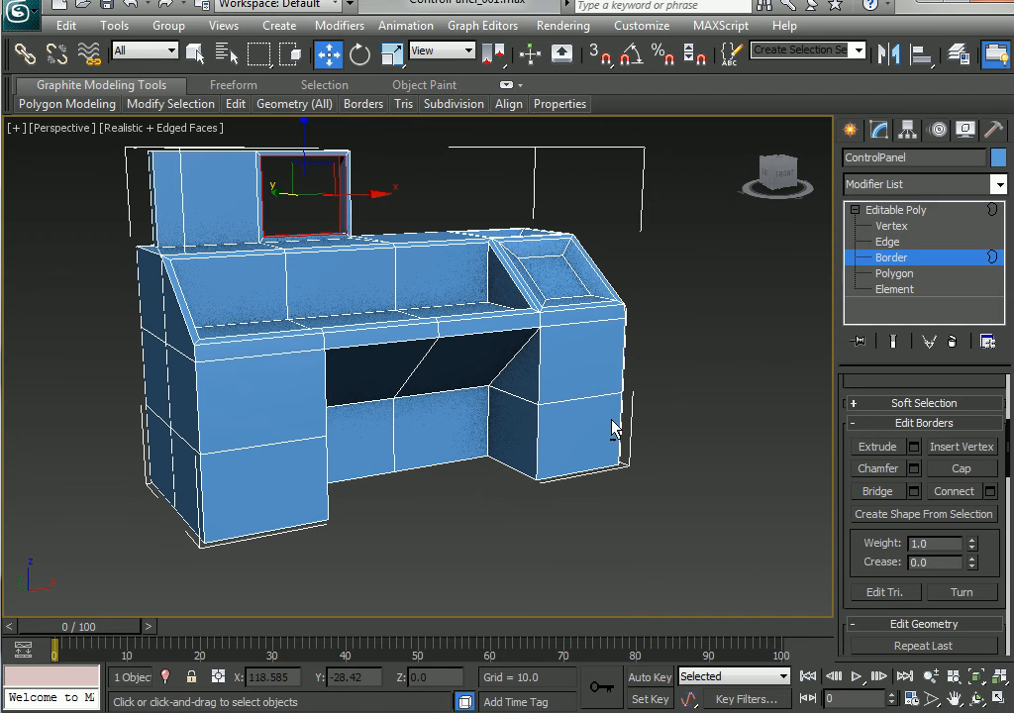
pyautogui.click(894, 274)
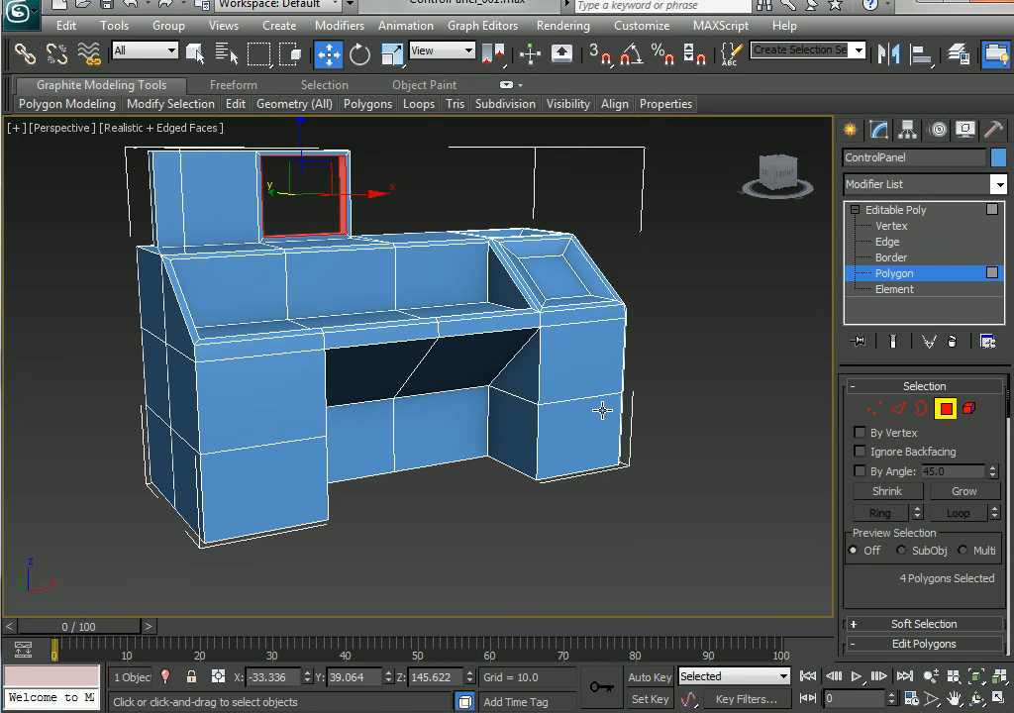
pyautogui.keyDown('alt'); pyautogui.moveTo(595, 452); pyautogui.dragTo(645, 466, button='middle'); pyautogui.keyUp('alt')
pyautogui.click(571, 377)
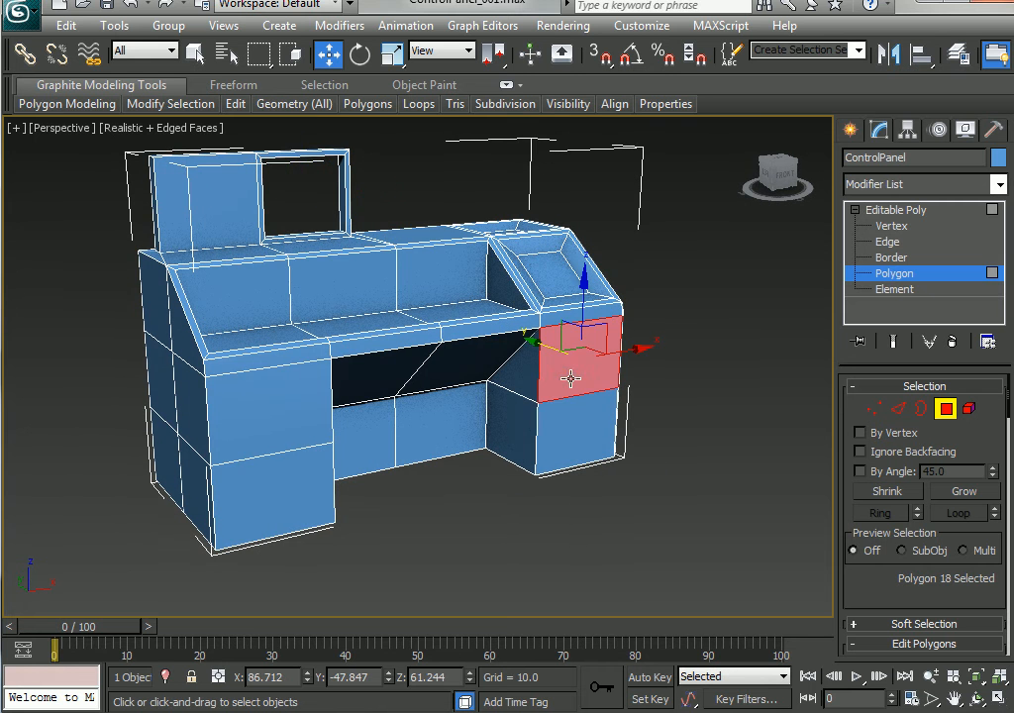
pyautogui.keyDown('ctrl'); pyautogui.click(327, 406); pyautogui.keyUp('ctrl')
pyautogui.keyDown('alt'); pyautogui.moveTo(496, 505); pyautogui.dragTo(668, 495, button='middle'); pyautogui.keyUp('alt')
pyautogui.press('z')
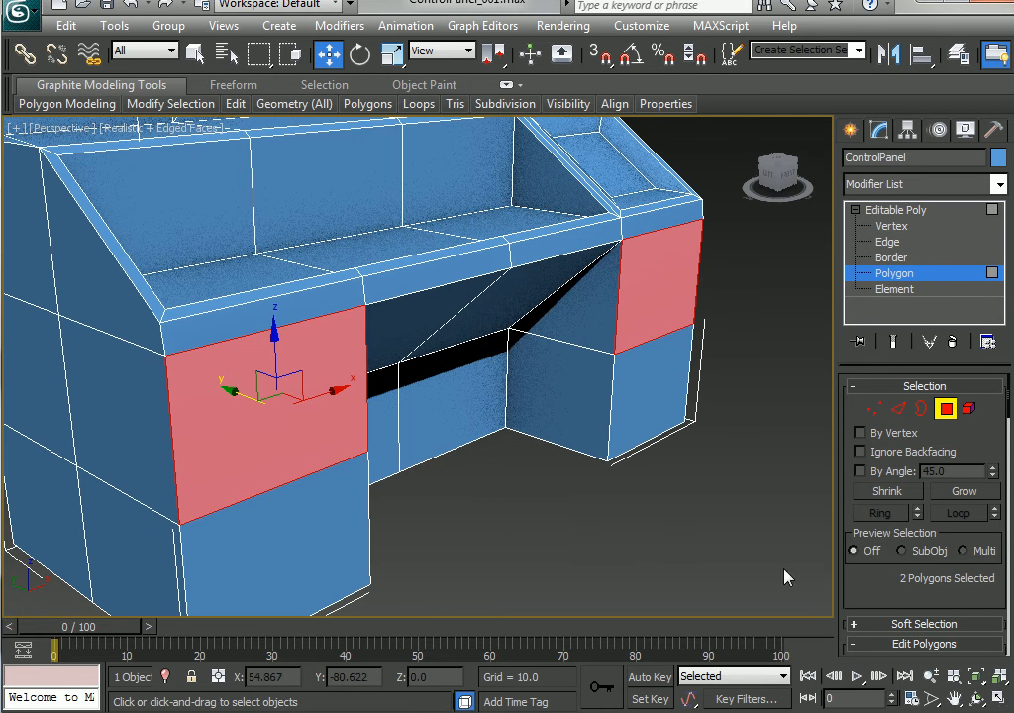
pyautogui.moveTo(946, 590); pyautogui.dragTo(955, 345)
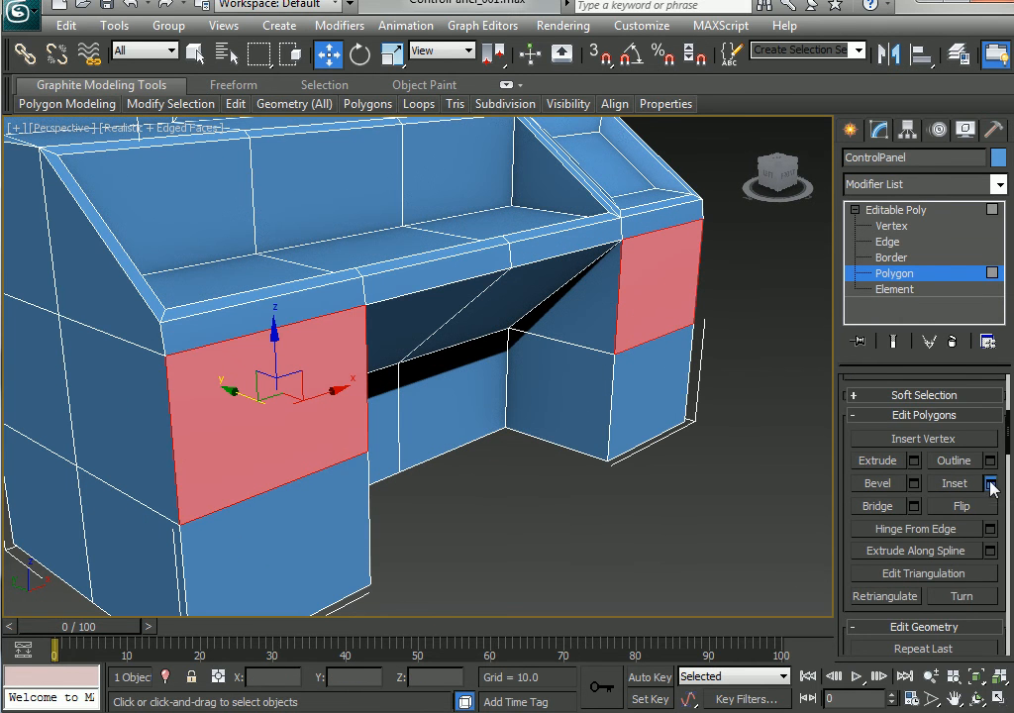
pyautogui.click(990, 483)
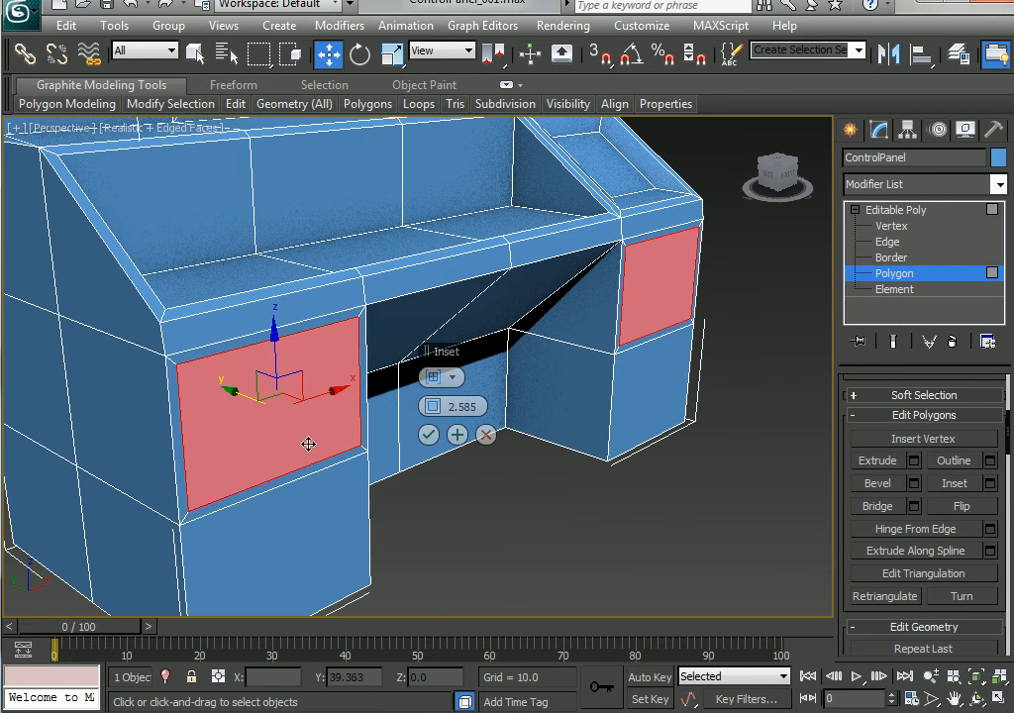
pyautogui.click(429, 436)
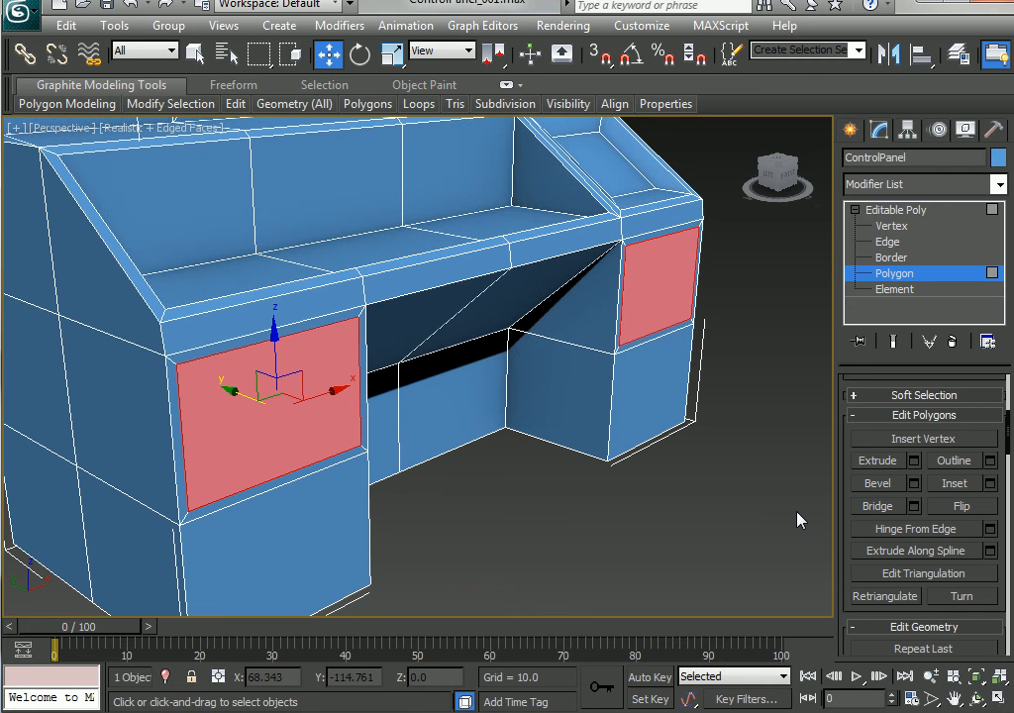
pyautogui.click(688, 505)
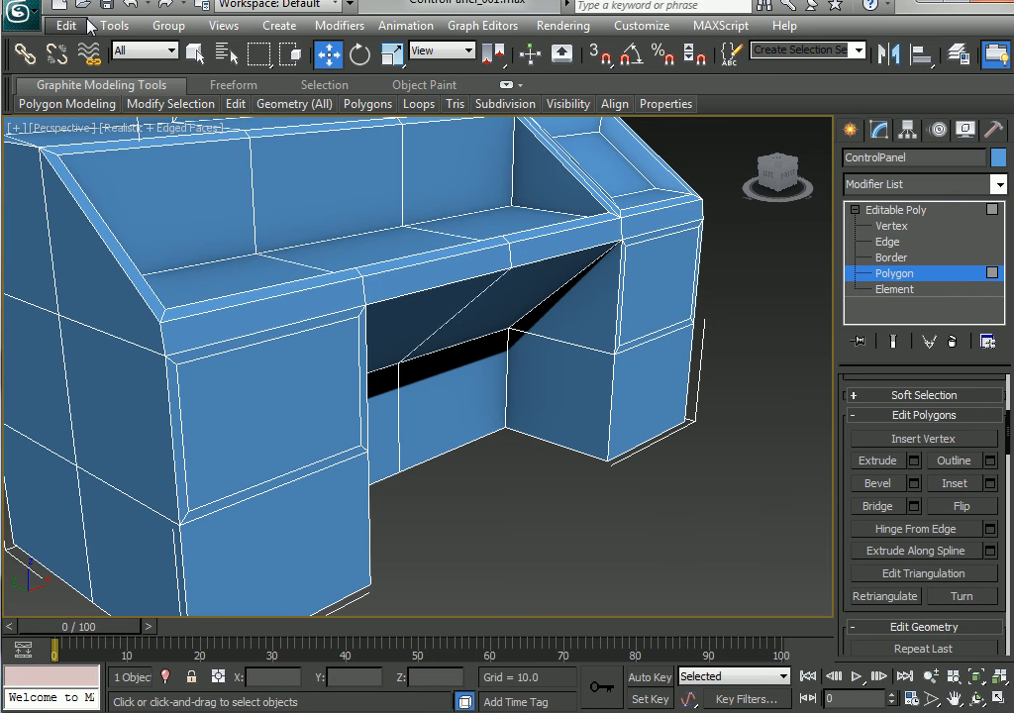
pyautogui.click(676, 342)
pyautogui.keyDown('ctrl'); pyautogui.click(213, 371); pyautogui.keyUp('ctrl')
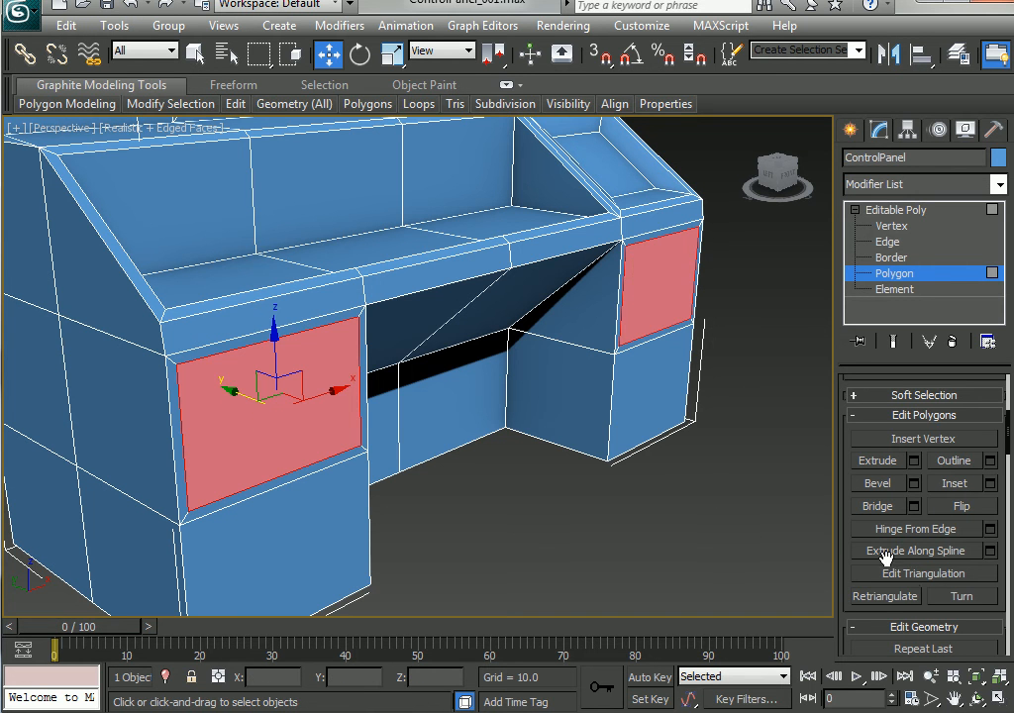
pyautogui.click(471, 494)
pyautogui.click(253, 397)
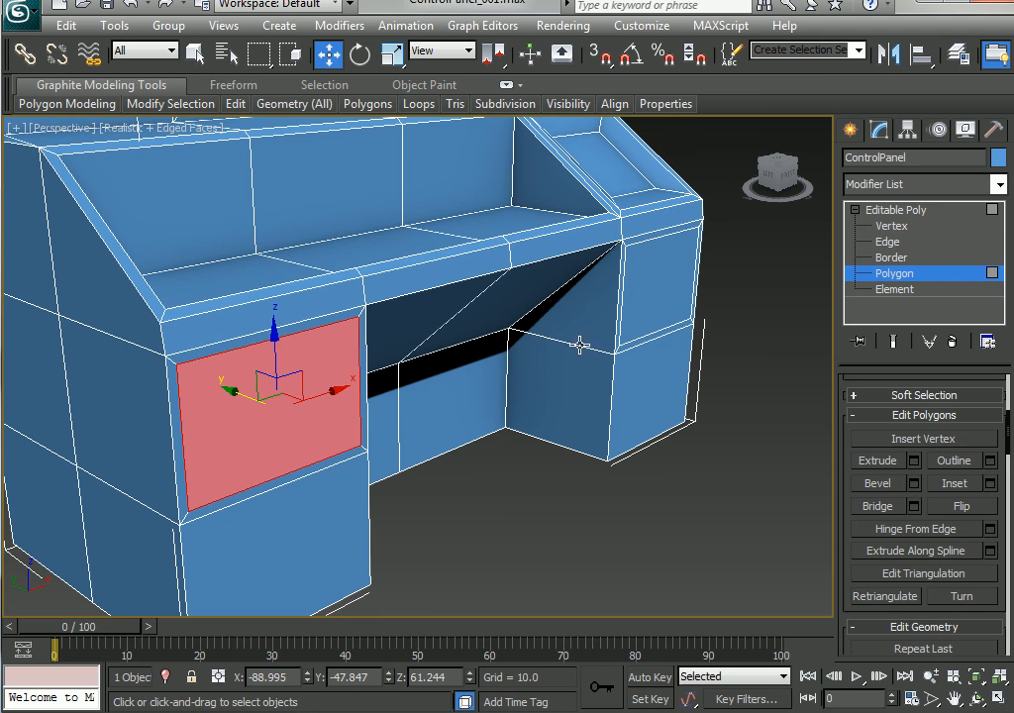
pyautogui.keyDown('ctrl'); pyautogui.click(641, 312); pyautogui.keyUp('ctrl')
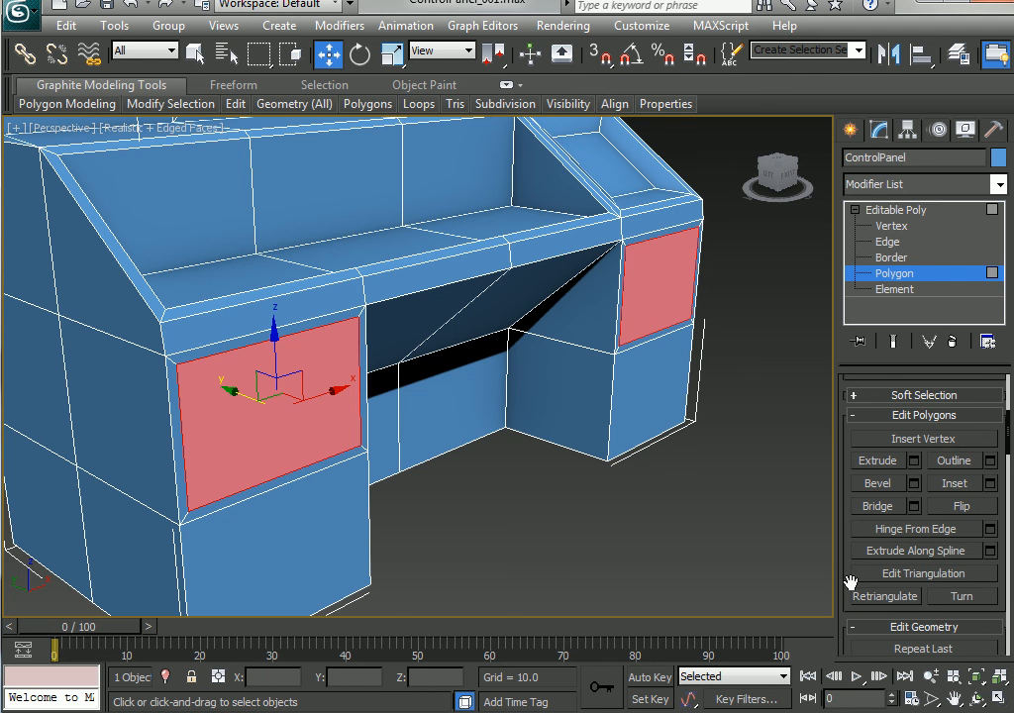
# Hinge both inset leg-front polygons outward with Hinge From Edge, using the upper edge of the left inset polygon as the hinge
pyautogui.click(990, 529)
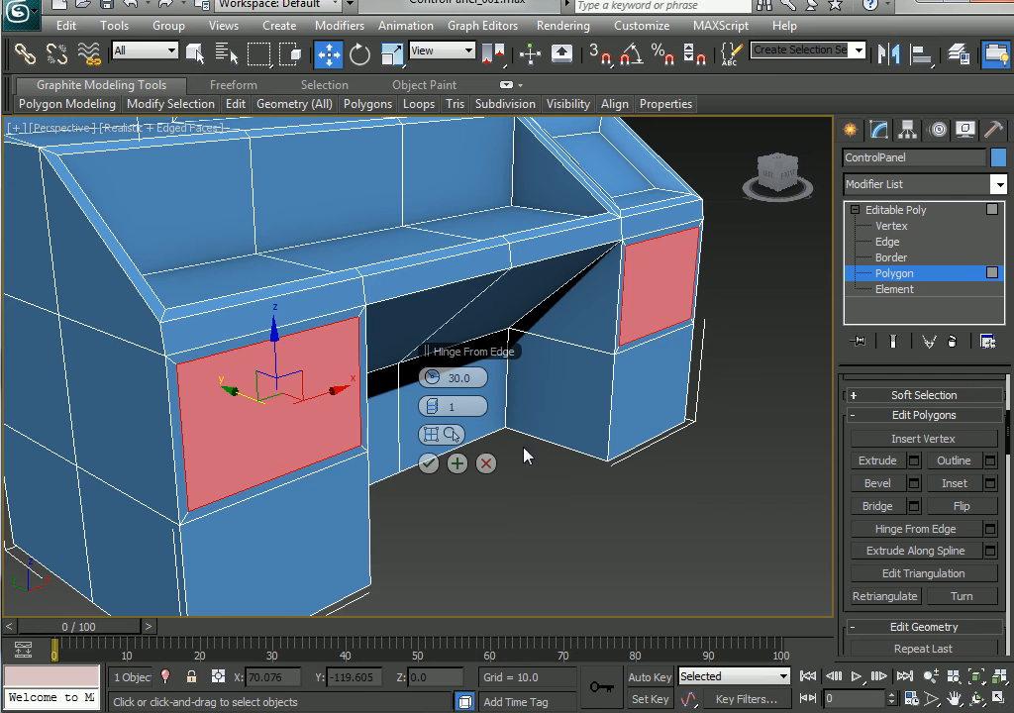
pyautogui.click(448, 434)
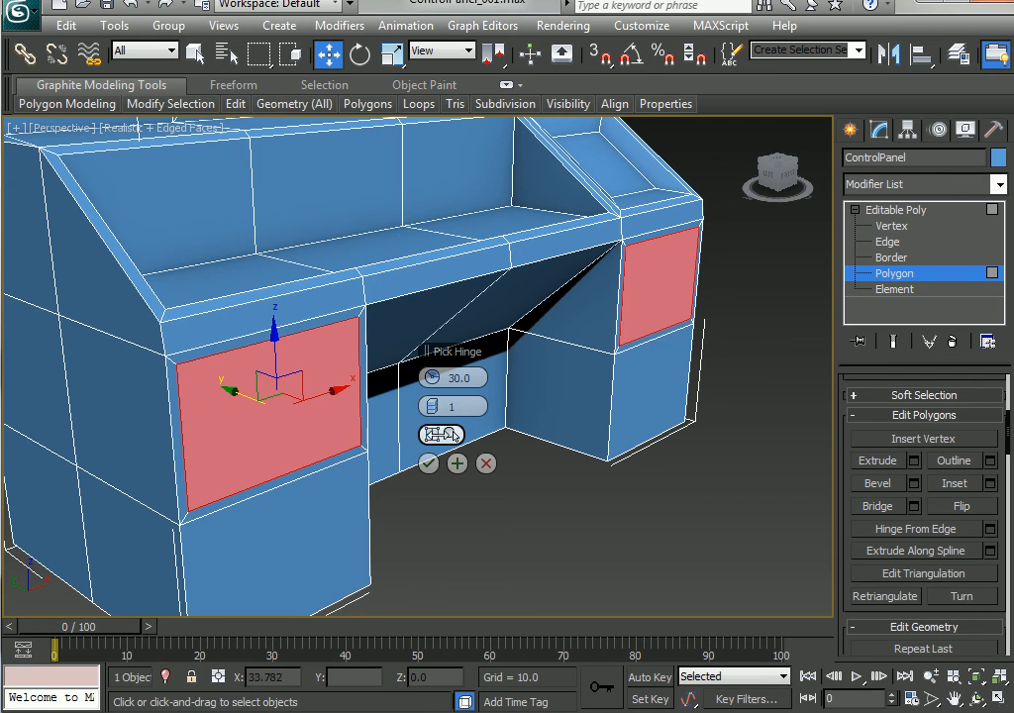
pyautogui.click(307, 328)
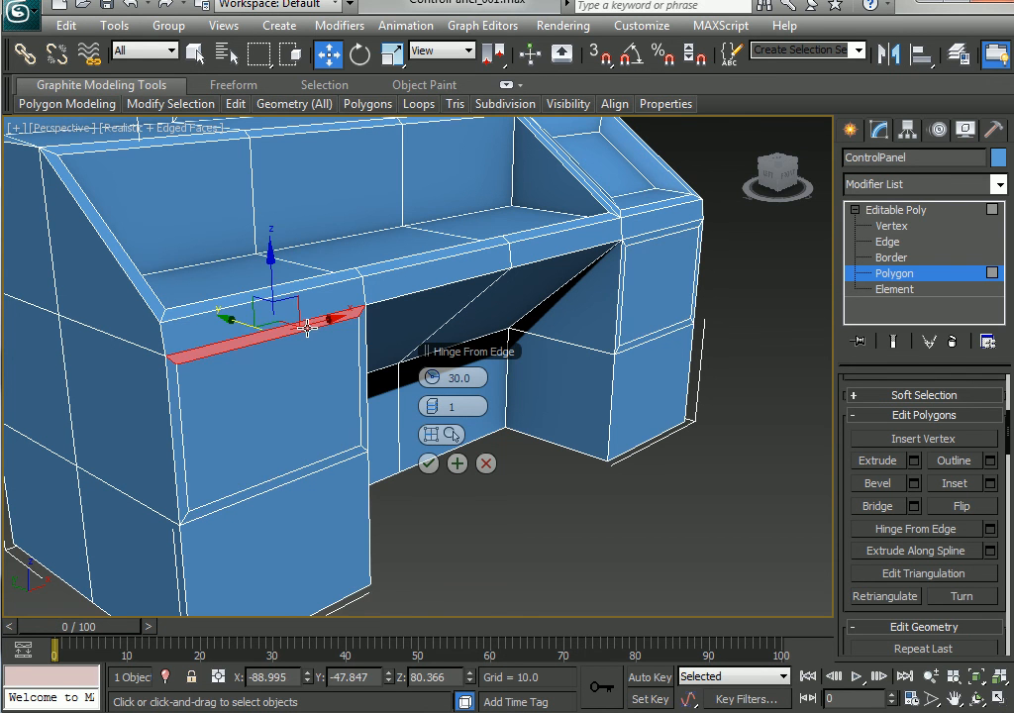
pyautogui.click(302, 363)
pyautogui.keyDown('ctrl'); pyautogui.click(651, 298); pyautogui.keyUp('ctrl')
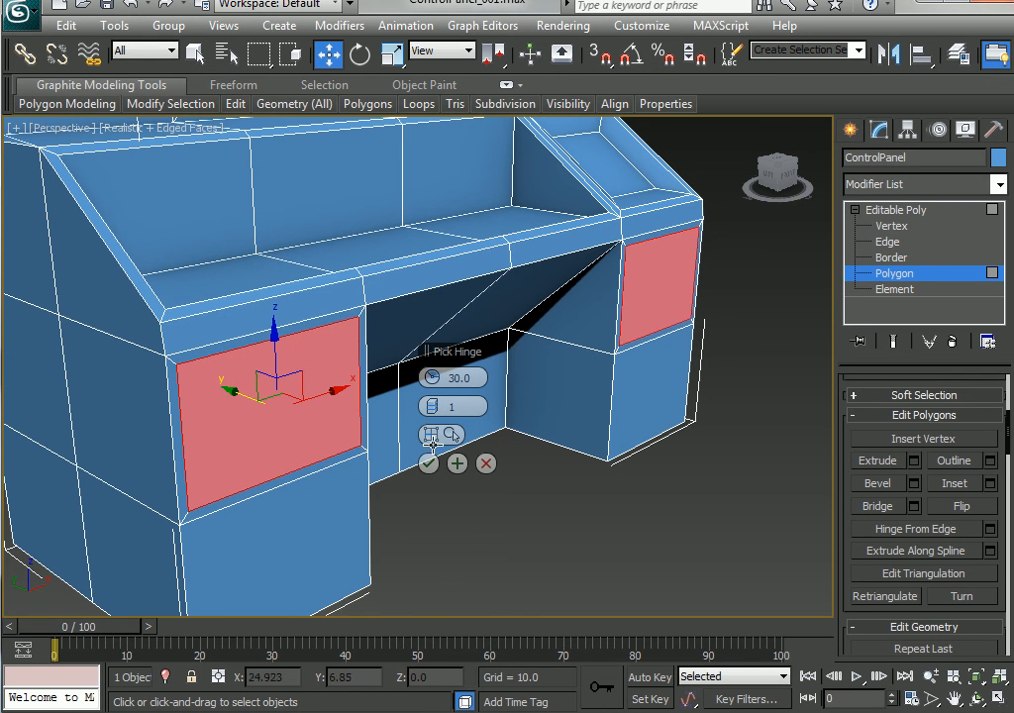
pyautogui.click(442, 435)
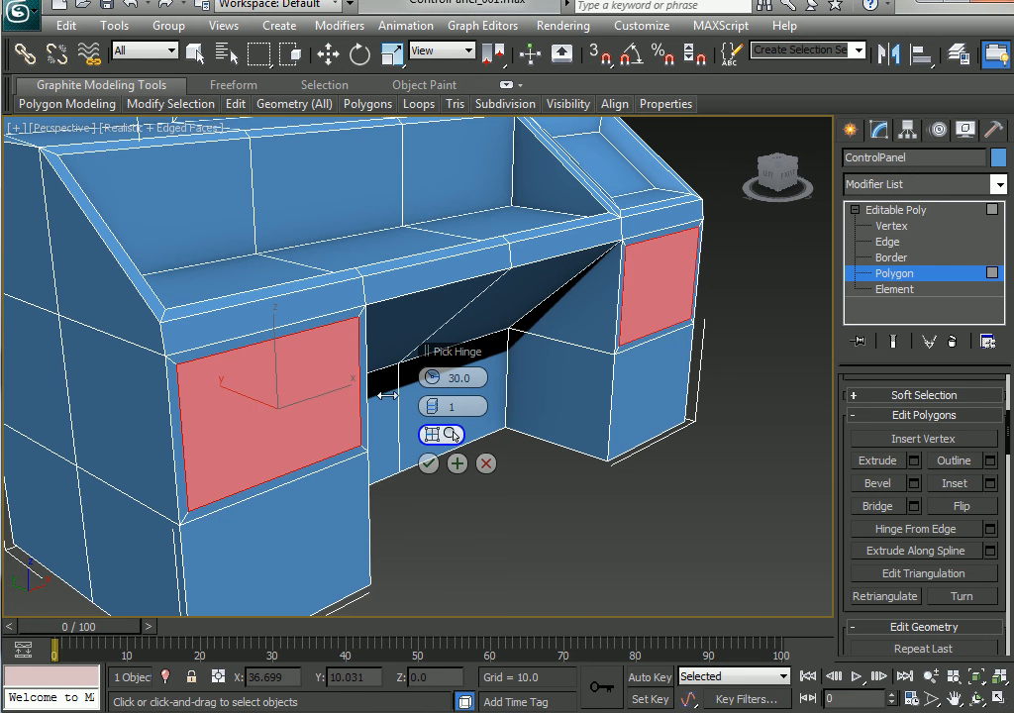
pyautogui.click(318, 326)
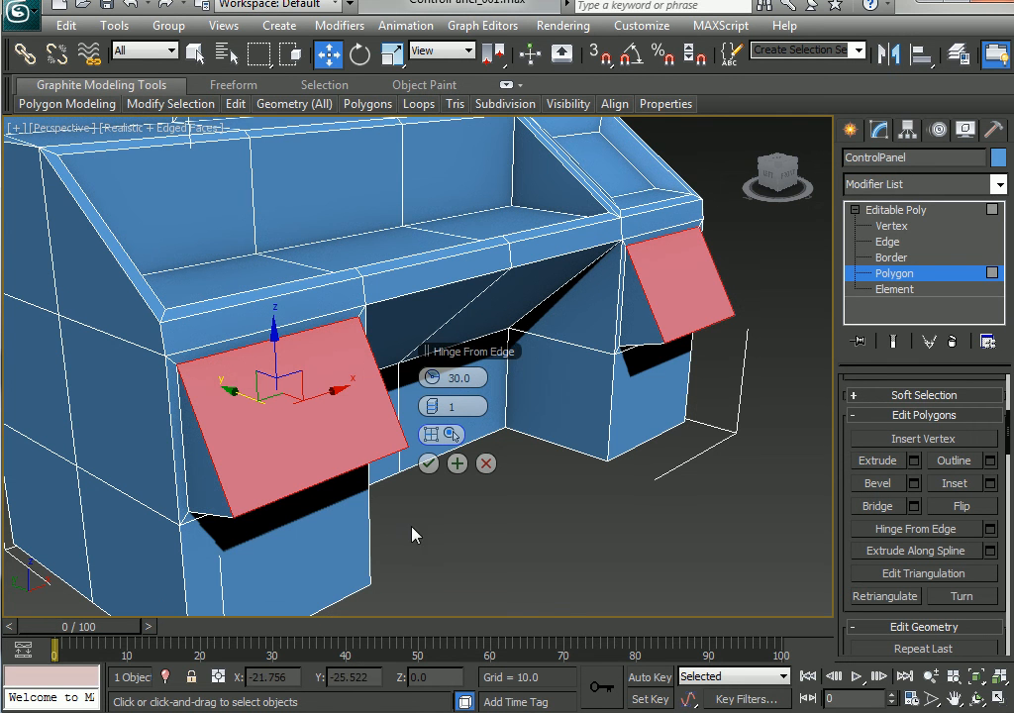
# Set the hinge of the two leg-front polygons to an angle of 43.5 with 2 segments and apply it
pyautogui.moveTo(460, 378)
pyautogui.mouseDown()
pyautogui.moveTo(287, 384)
pyautogui.moveTo(461, 382)
pyautogui.mouseUp()
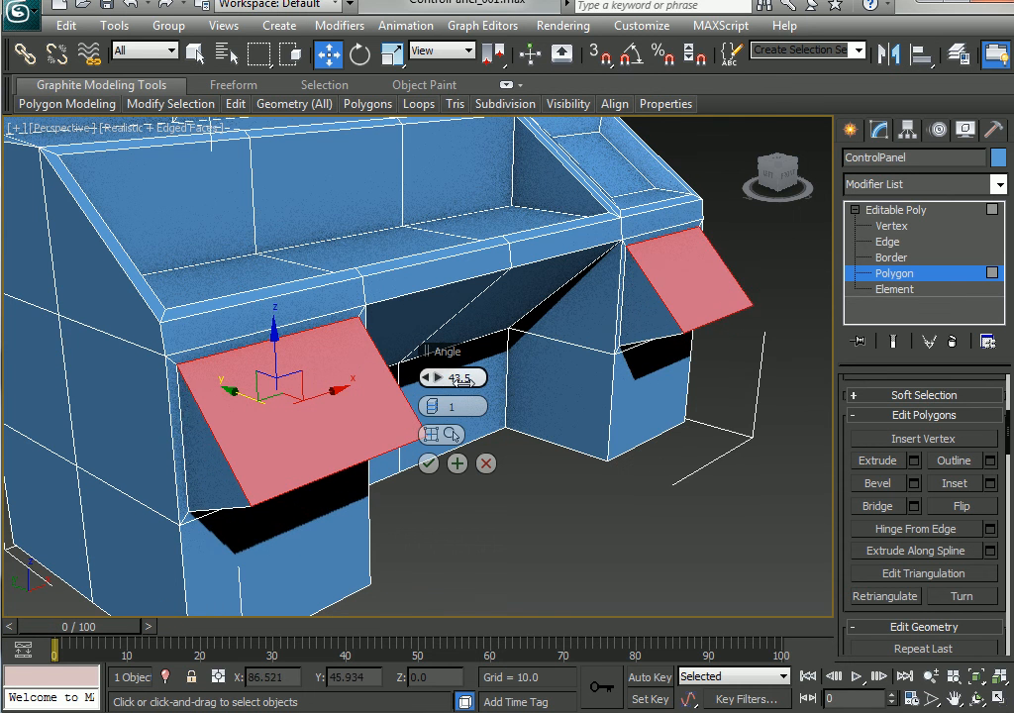
pyautogui.click(440, 406)
pyautogui.keyDown('alt'); pyautogui.moveTo(503, 512); pyautogui.dragTo(473, 522, button='middle'); pyautogui.keyUp('alt')
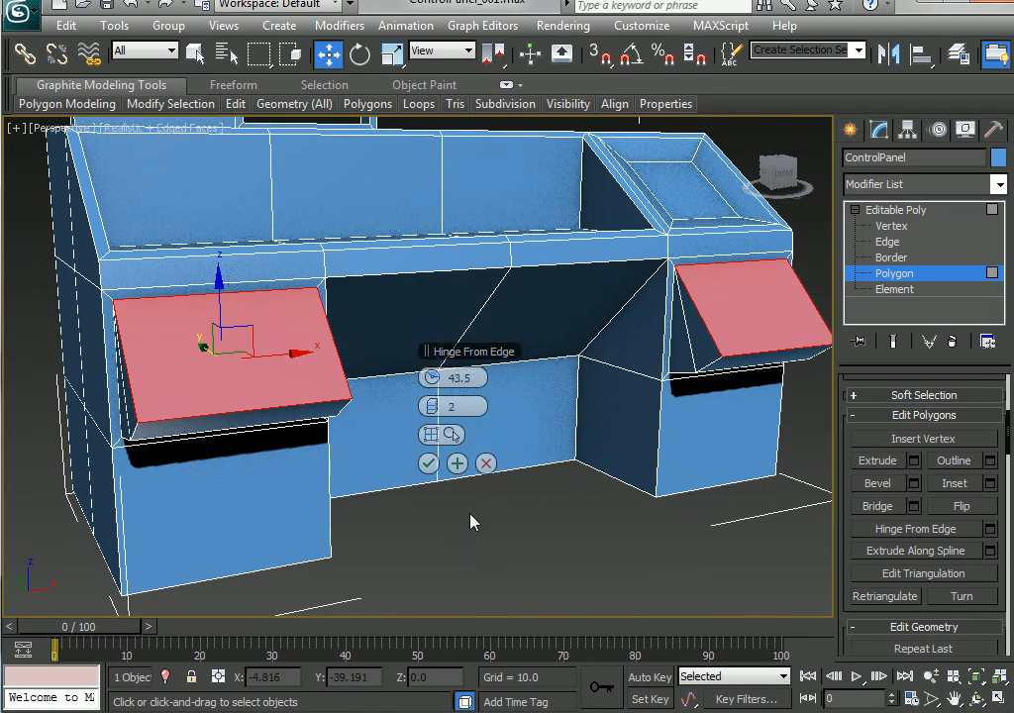
pyautogui.click(428, 463)
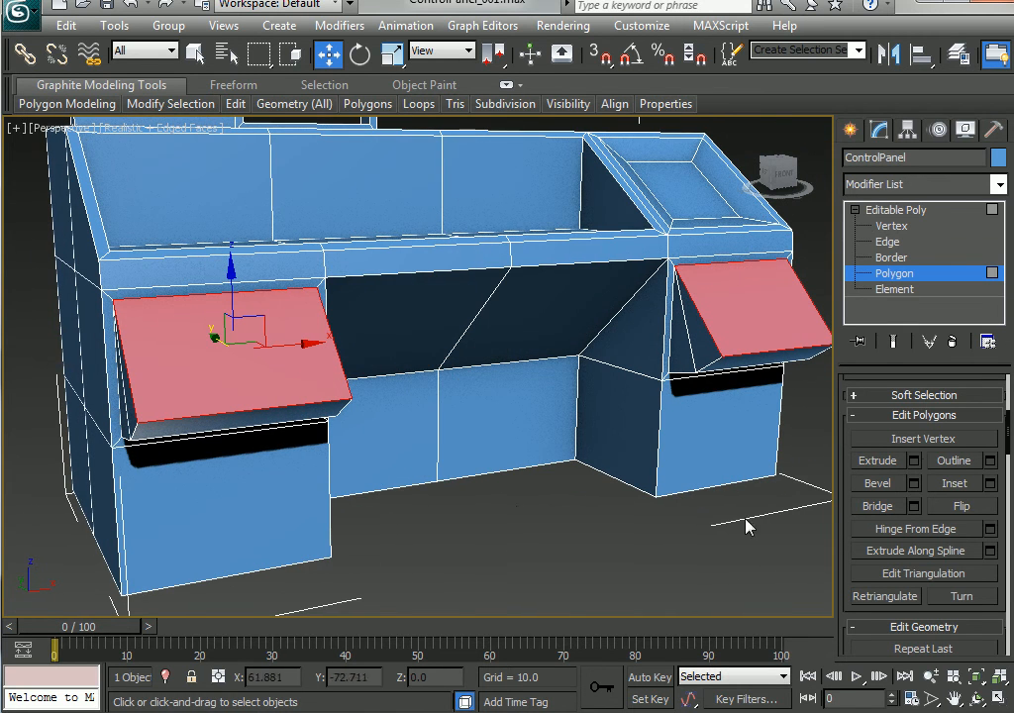
# Inset both hinged leg-front polygons and bevel them inward with a height of -8.828 and an outline of -2.576
pyautogui.click(991, 484)
pyautogui.click(427, 431)
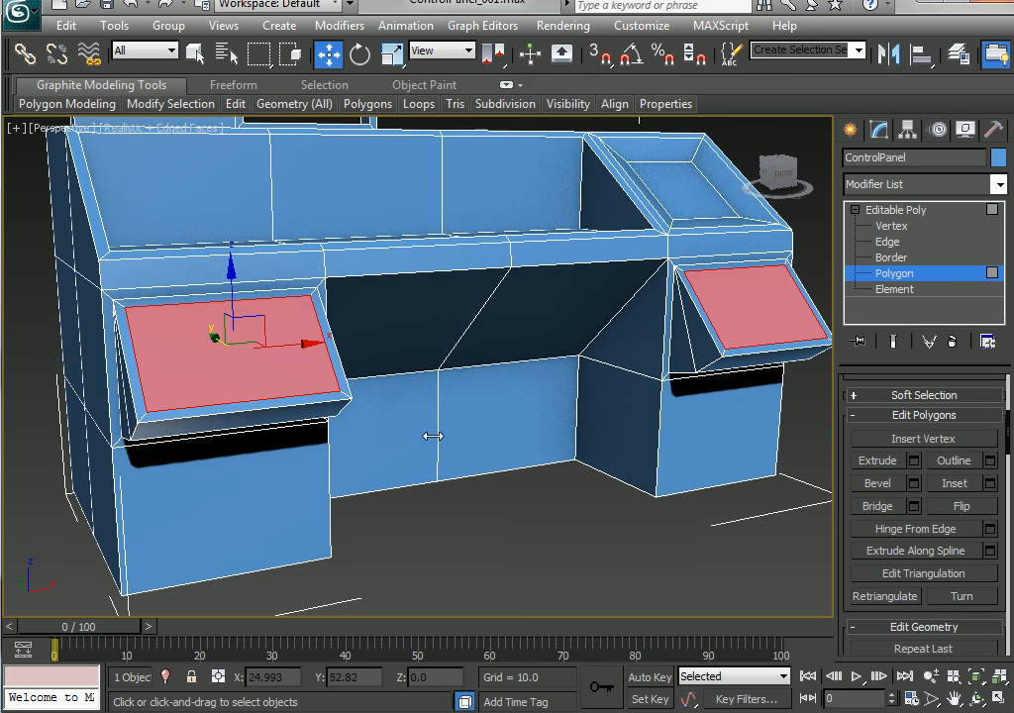
pyautogui.click(913, 483)
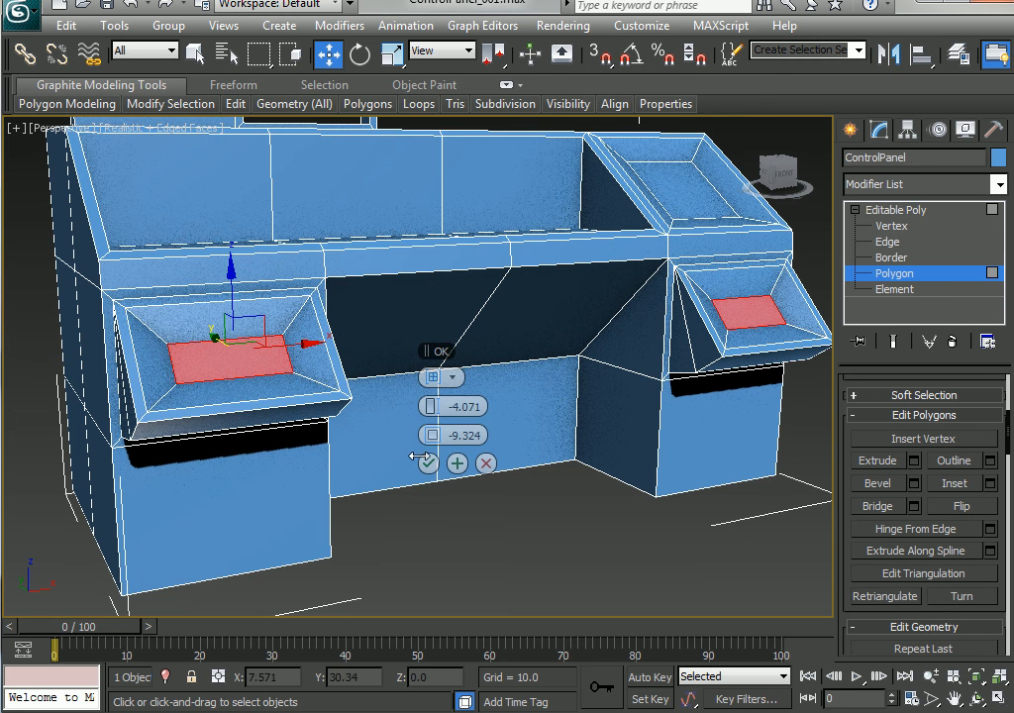
pyautogui.keyDown('alt'); pyautogui.moveTo(343, 493); pyautogui.dragTo(395, 498, button='middle'); pyautogui.keyUp('alt')
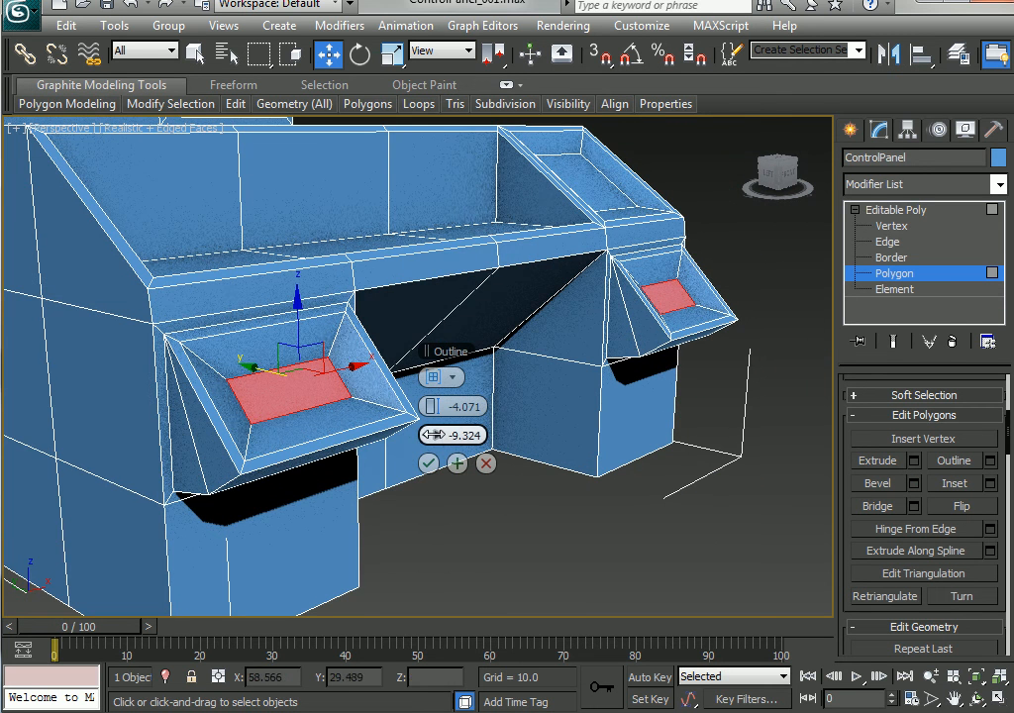
pyautogui.rightClick(434, 435)
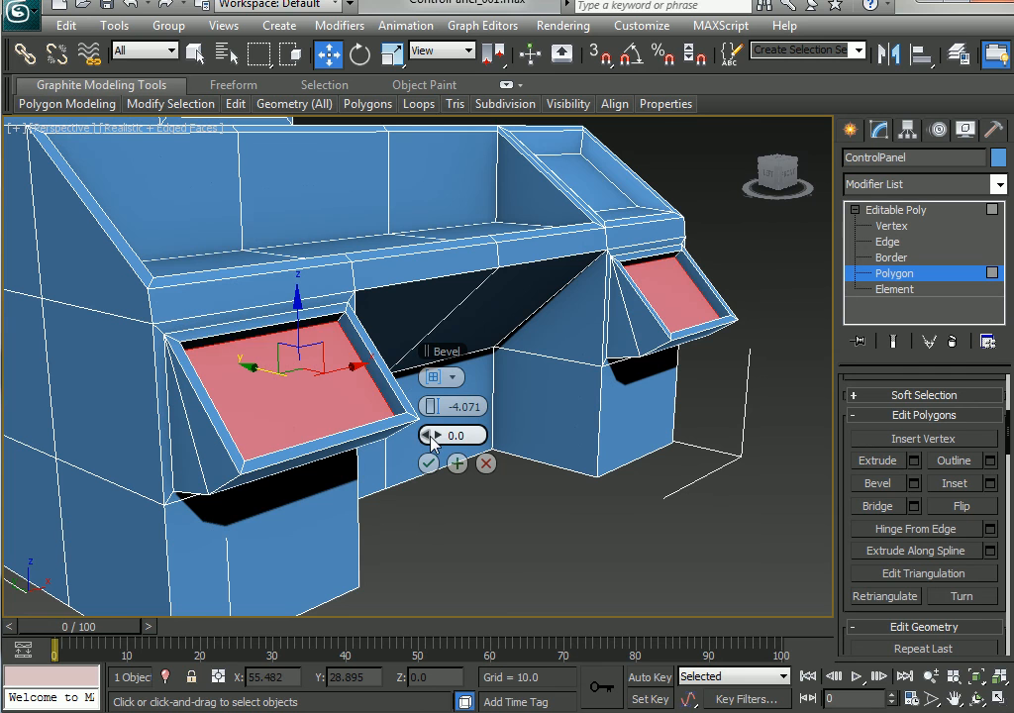
pyautogui.moveTo(431, 437); pyautogui.dragTo(406, 416)
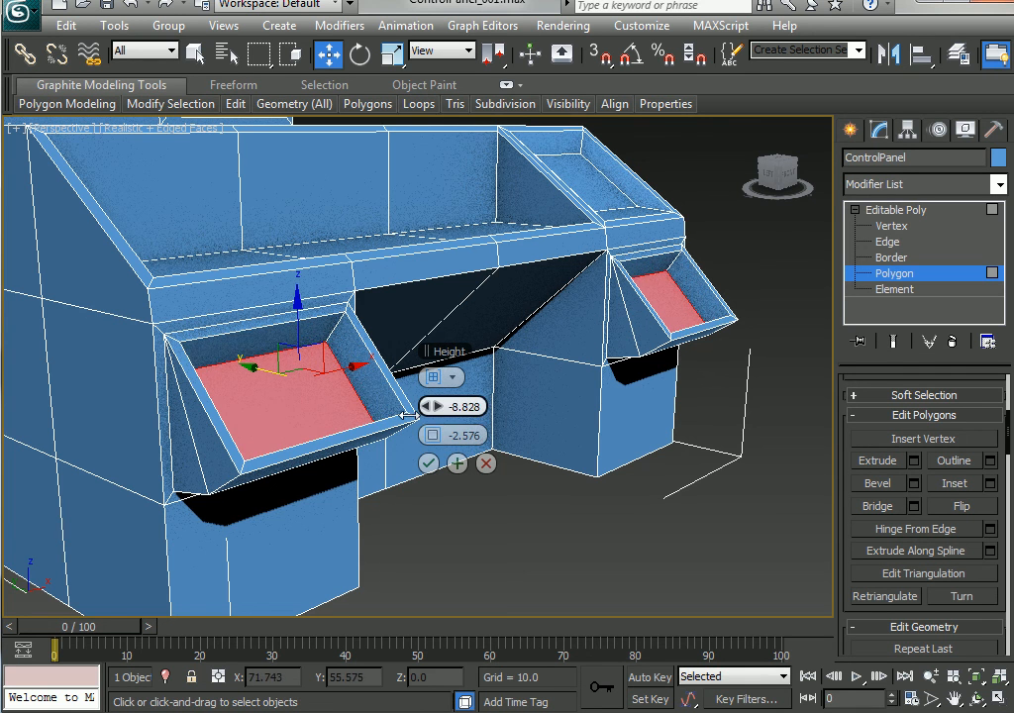
pyautogui.keyDown('alt'); pyautogui.moveTo(371, 428); pyautogui.dragTo(444, 482, button='middle'); pyautogui.keyUp('alt')
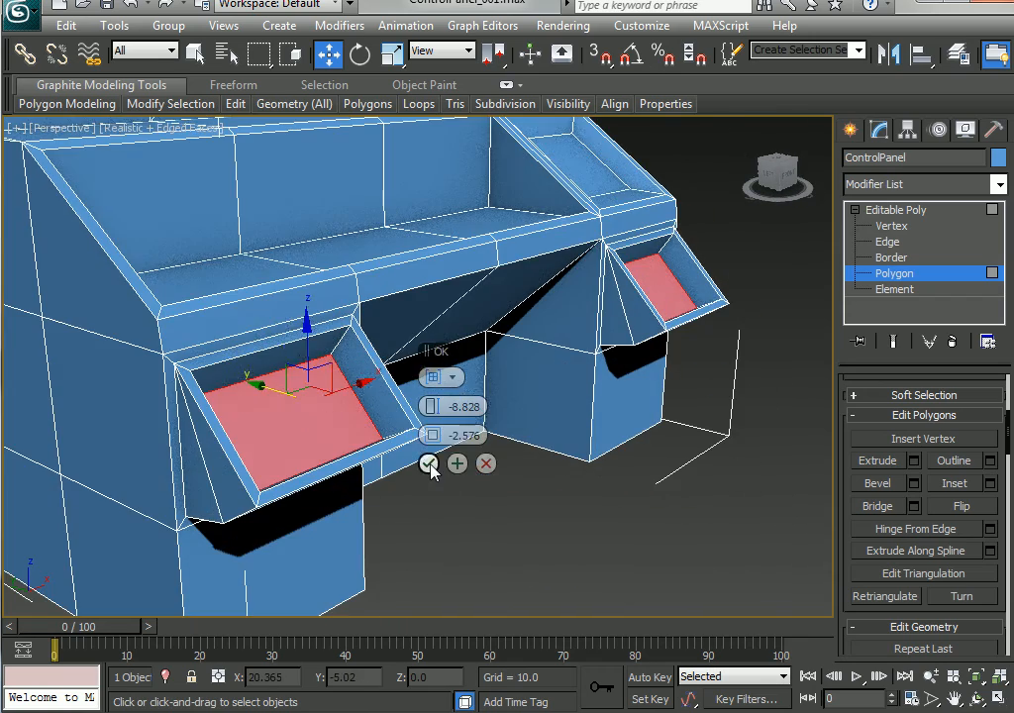
pyautogui.click(429, 463)
pyautogui.keyDown('alt'); pyautogui.moveTo(625, 511); pyautogui.dragTo(512, 468, button='middle'); pyautogui.keyUp('alt')
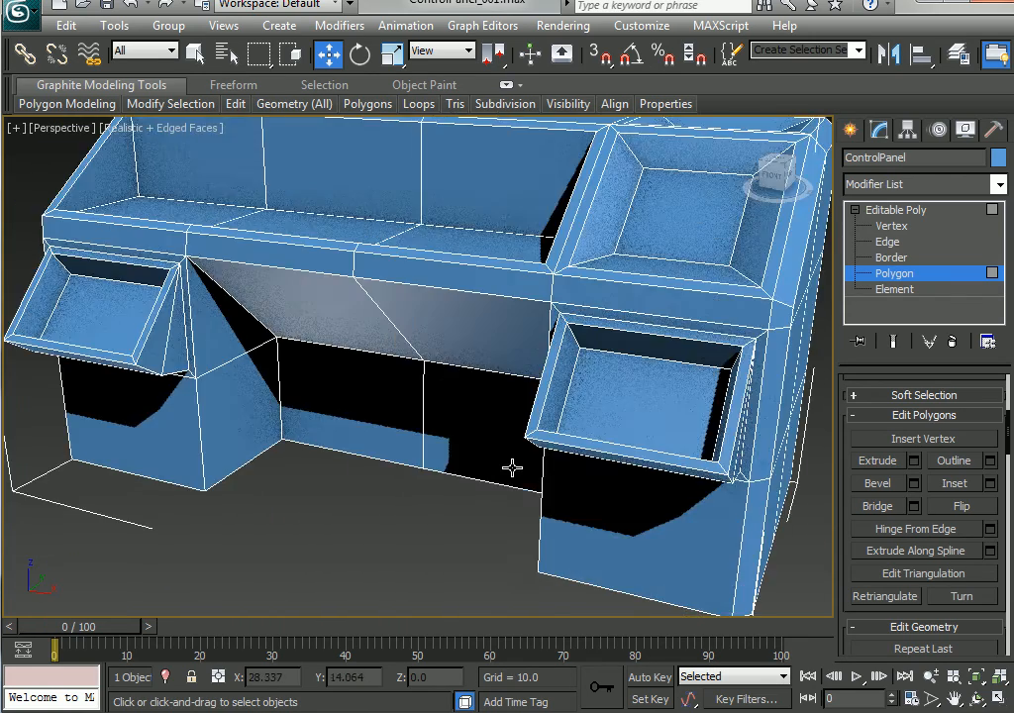
pyautogui.scroll(-5, 512, 467)
pyautogui.keyDown('alt'); pyautogui.moveTo(536, 527); pyautogui.dragTo(550, 506, button='middle'); pyautogui.keyUp('alt')
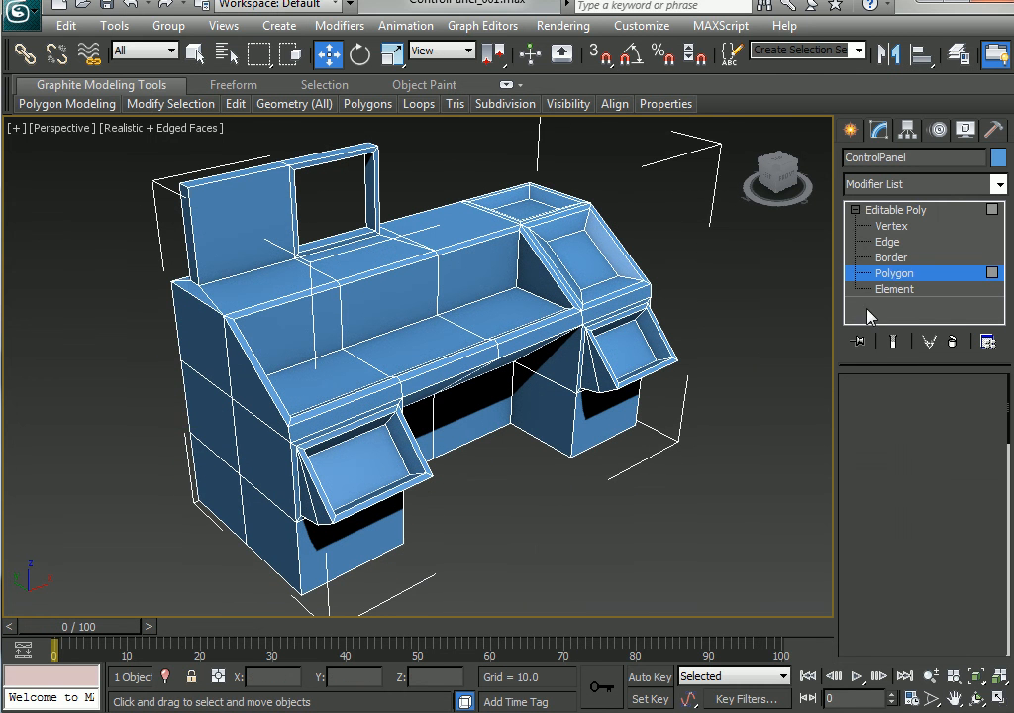
pyautogui.click(661, 492)
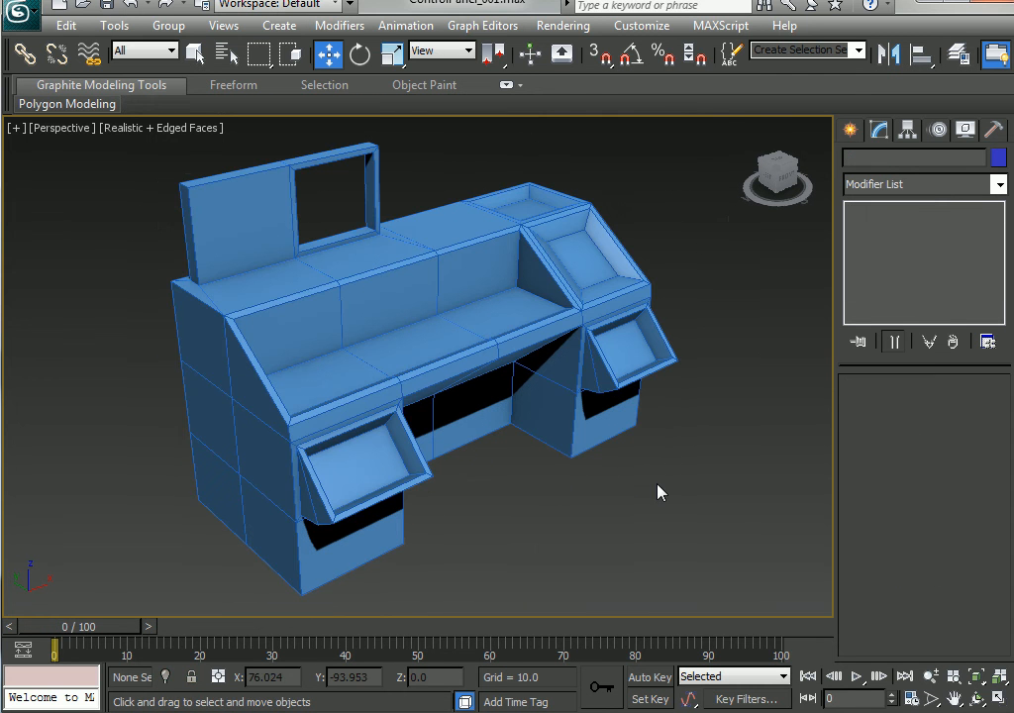
# Save the scene as an incremented copy named ControlPanel_002.max in the 3dsmax folder and select the desk again
pyautogui.click(18, 12)
pyautogui.click(69, 227)
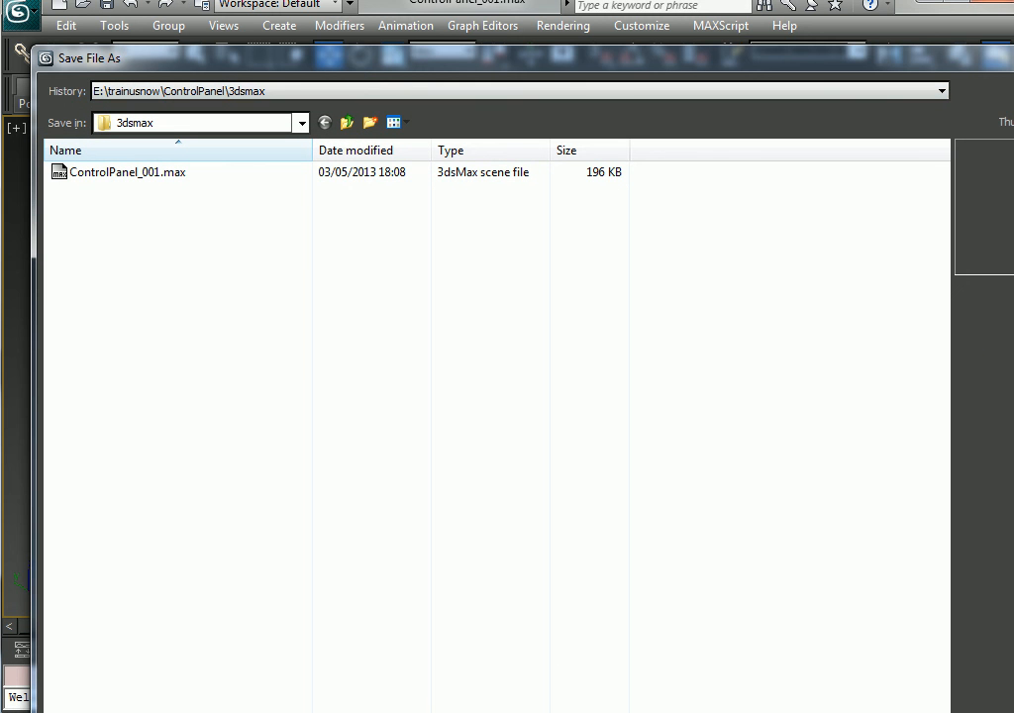
pyautogui.moveTo(1010, 708); pyautogui.dragTo(720, 495)
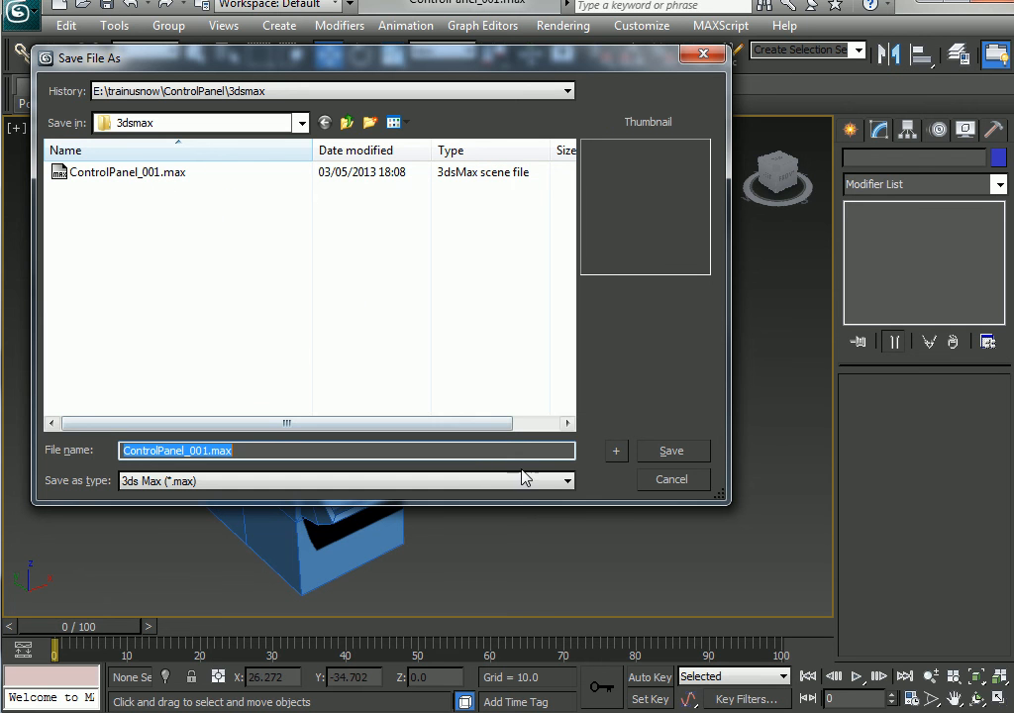
pyautogui.click(616, 453)
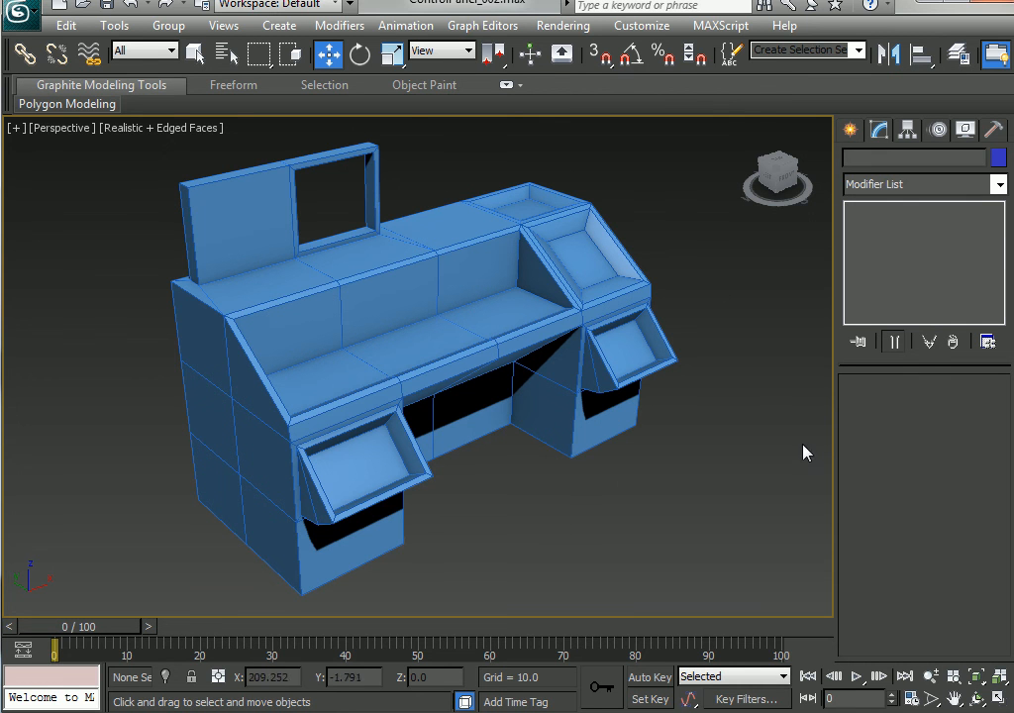
pyautogui.click(594, 294)
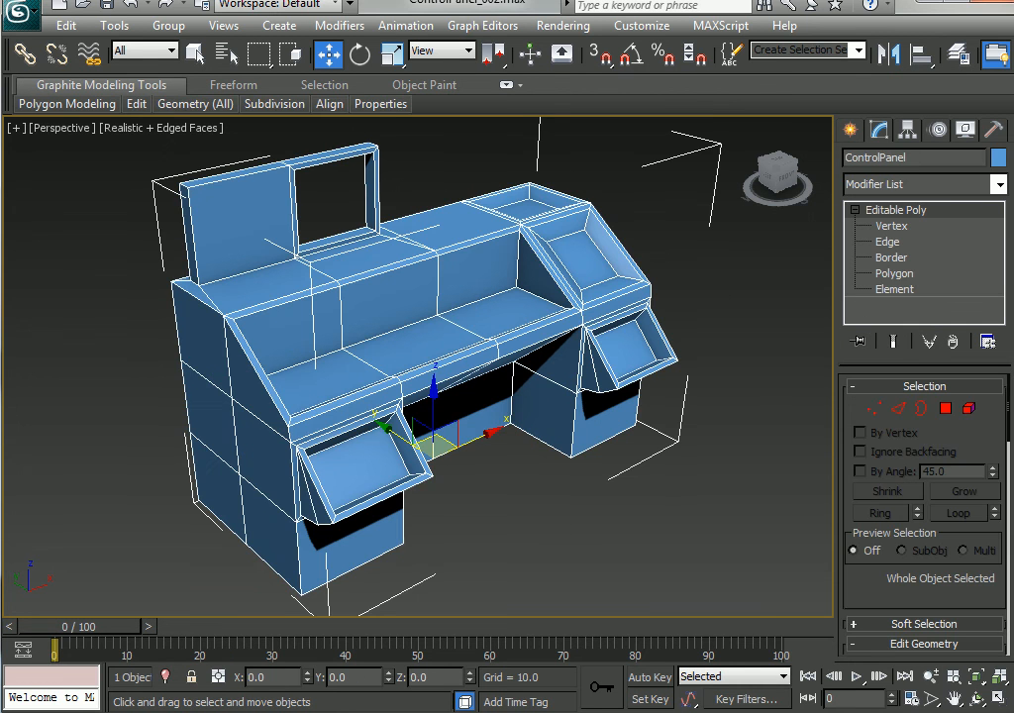